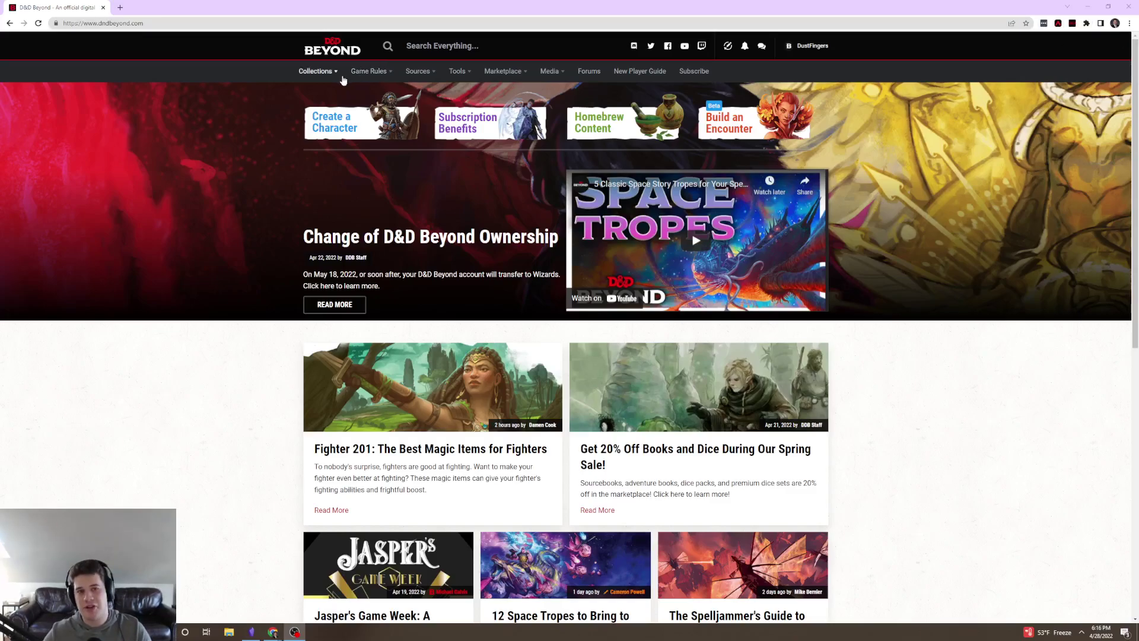
Step: Drop down the Collections mega-menu from the D&D Beyond top navigation bar
{"action": "mouse_move", "coordinate": [338, 76]}
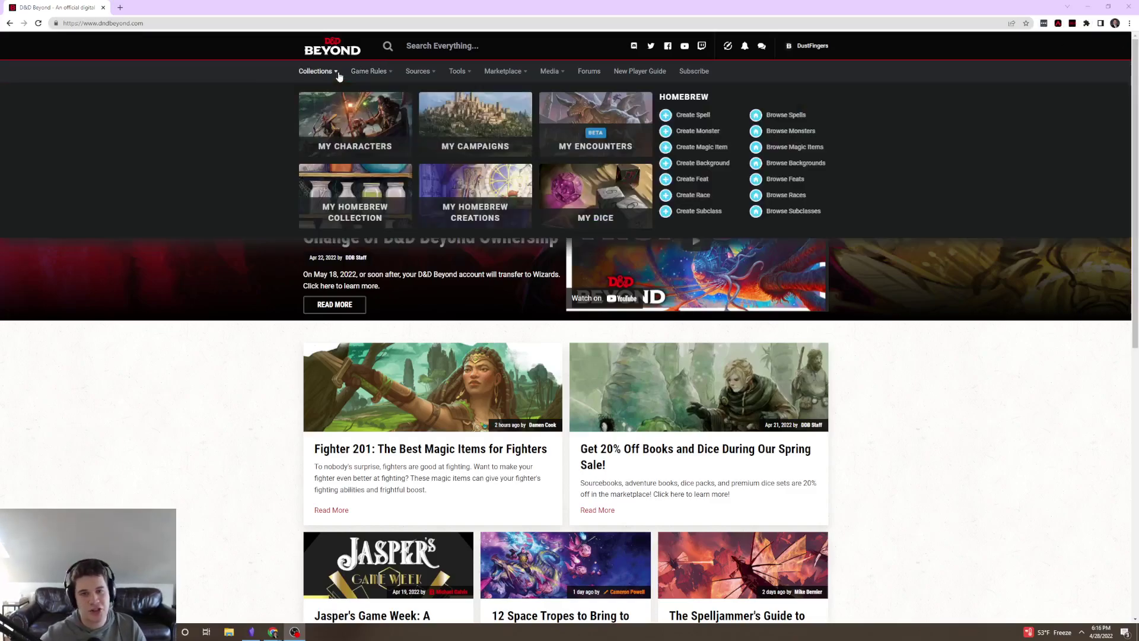
Step: Go to the Gem Heart Era campaign page from My Campaigns and check the AboveVTT extension menu
{"action": "left_click", "coordinate": [469, 113]}
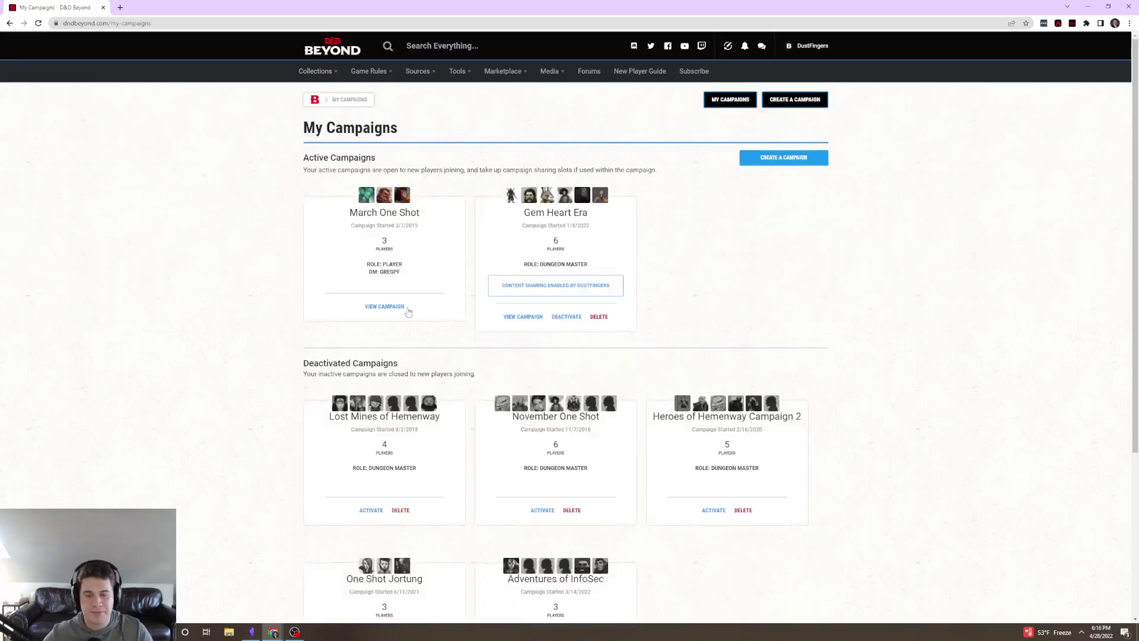
{"action": "left_click", "coordinate": [525, 318]}
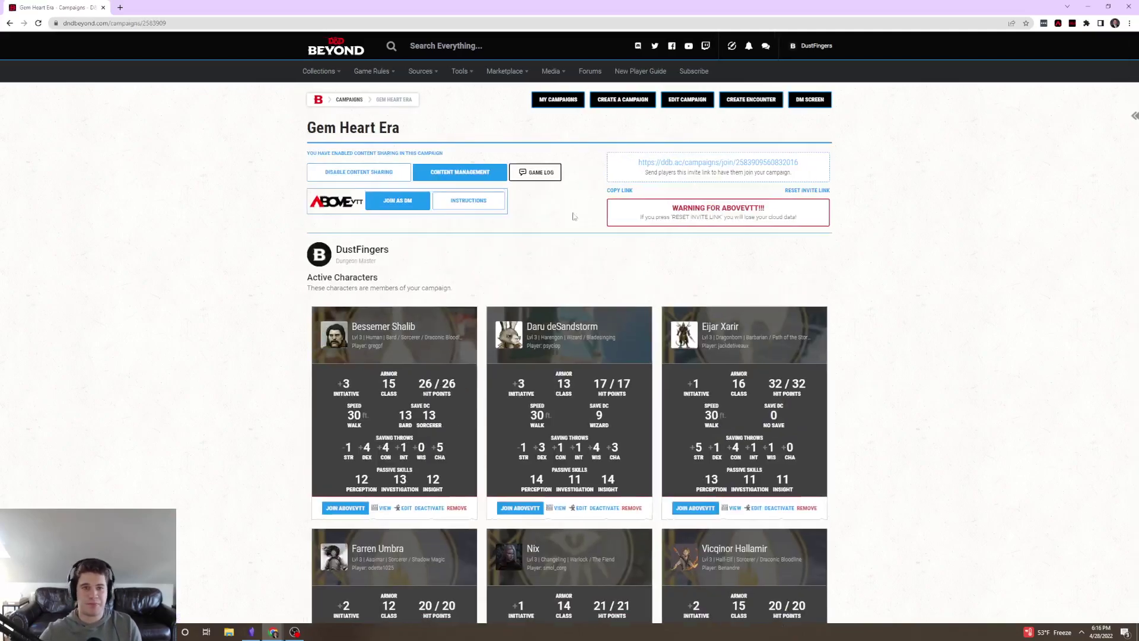
{"action": "right_click", "coordinate": [1059, 24]}
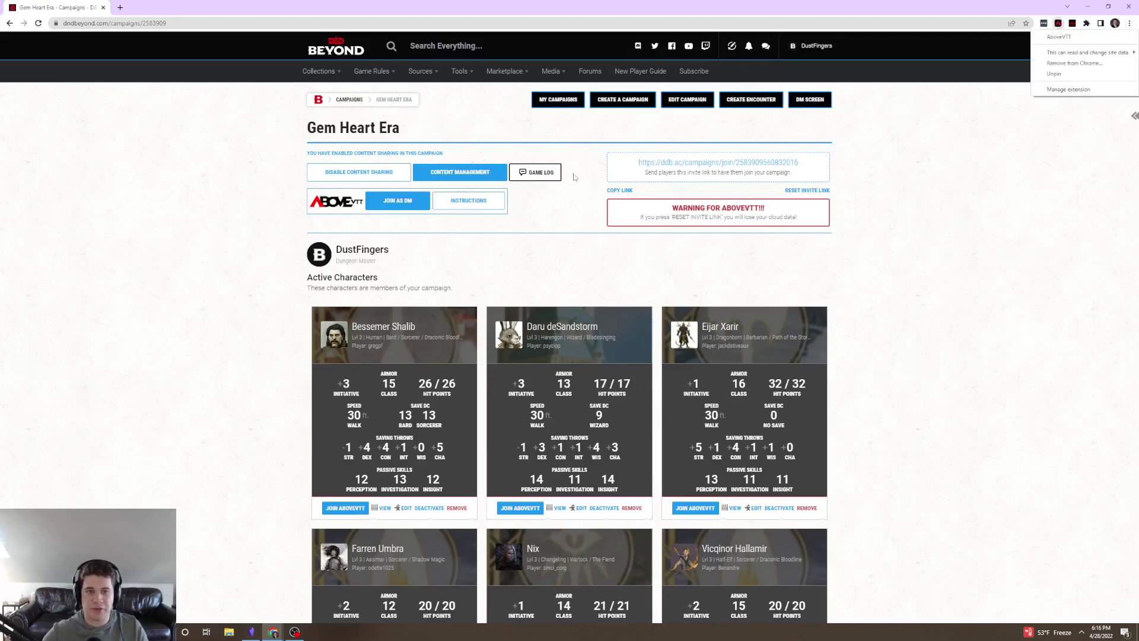
{"action": "left_click", "coordinate": [513, 256]}
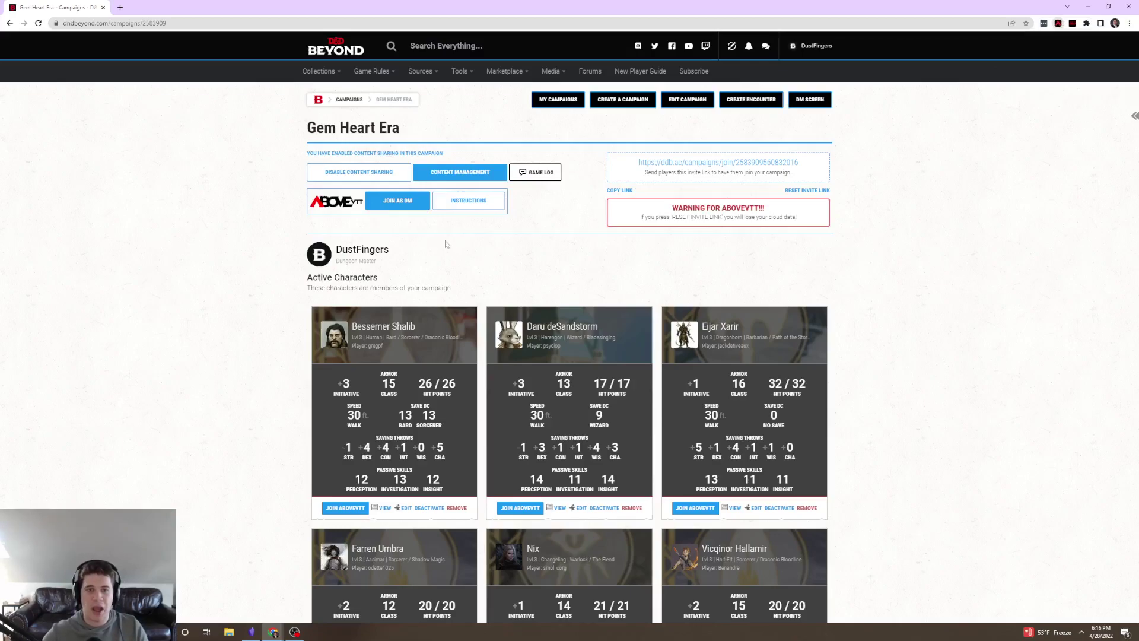
Step: Join Gem Heart Era as DM in AboveVTT, dismiss the welcome splash, and show the Players list
{"action": "left_click", "coordinate": [391, 204]}
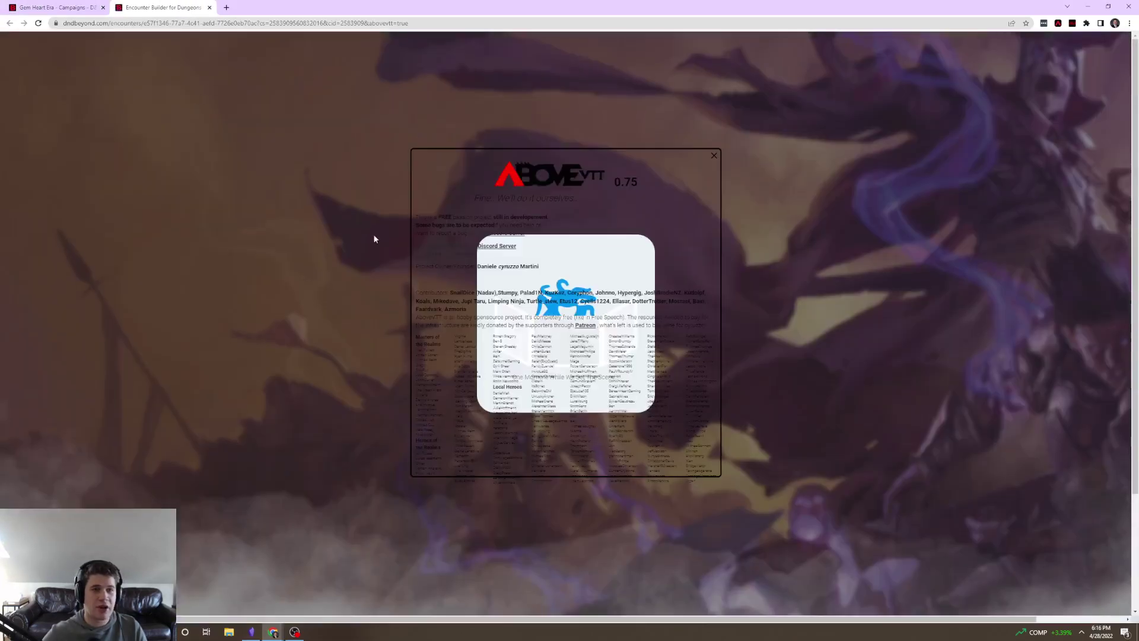
{"action": "left_click", "coordinate": [714, 155]}
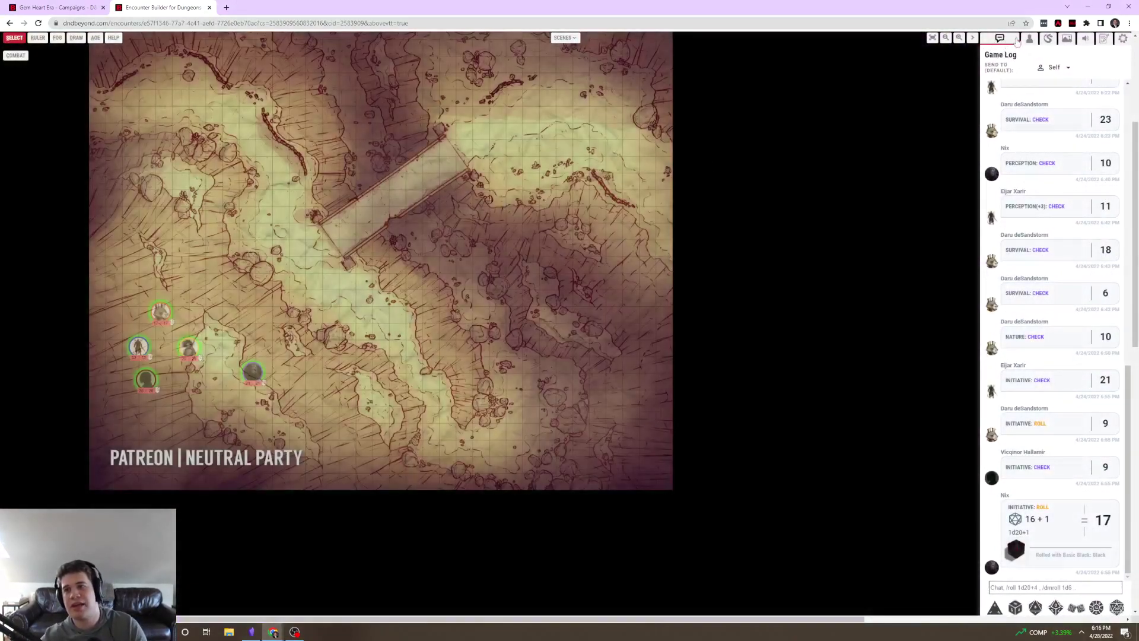
{"action": "left_click", "coordinate": [1033, 43]}
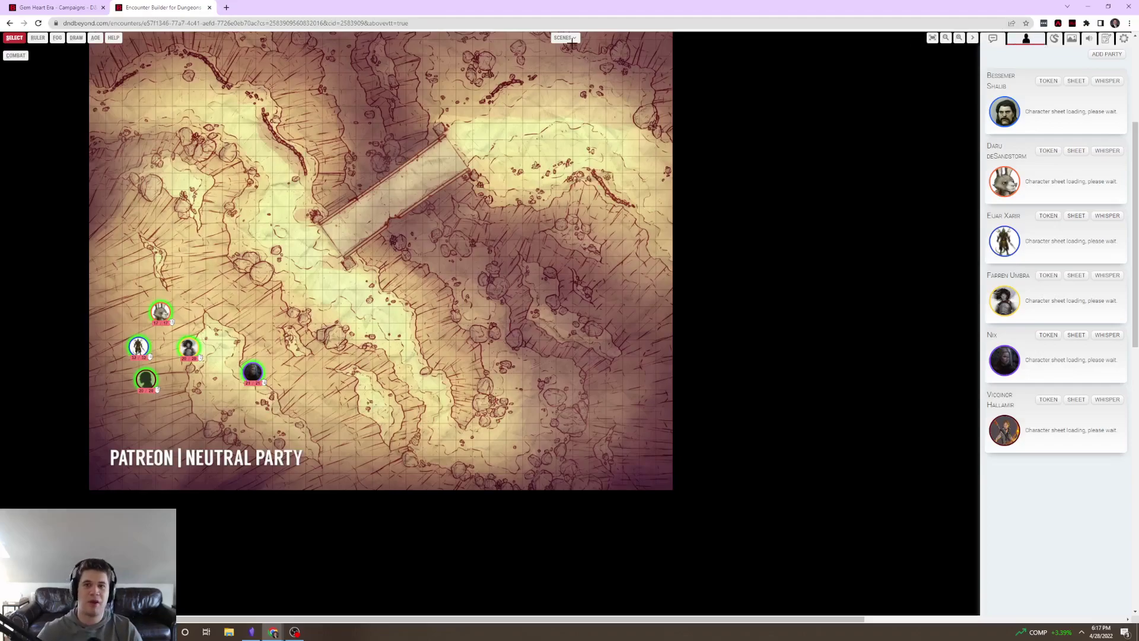
Step: Add a new scene in the Scenes list and bring up its settings
{"action": "left_click", "coordinate": [564, 38]}
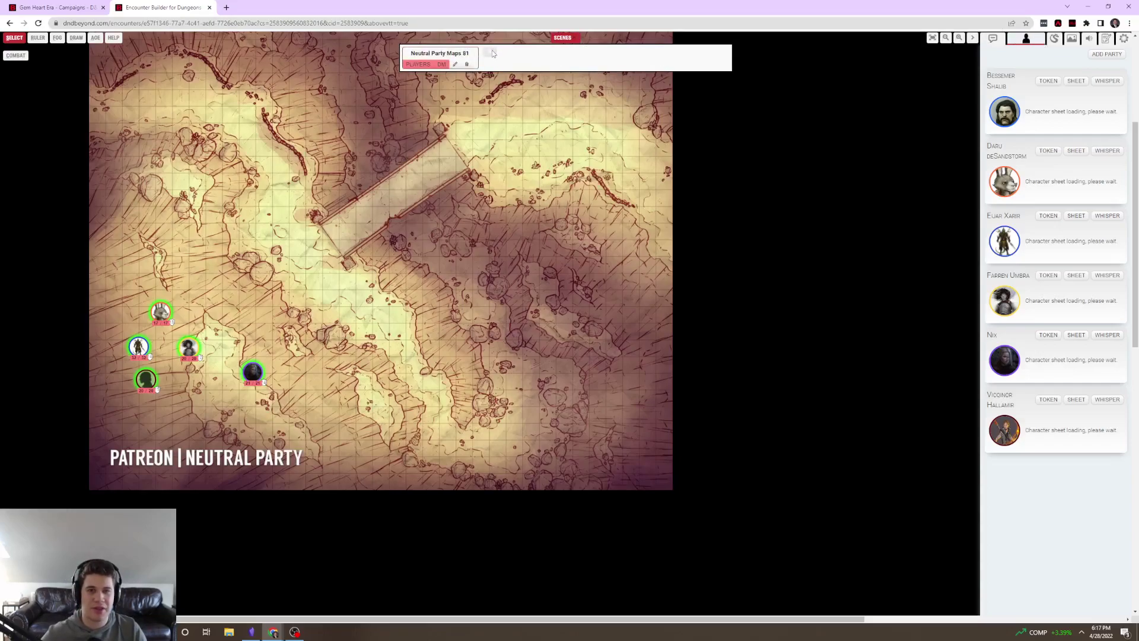
{"action": "left_click", "coordinate": [489, 53]}
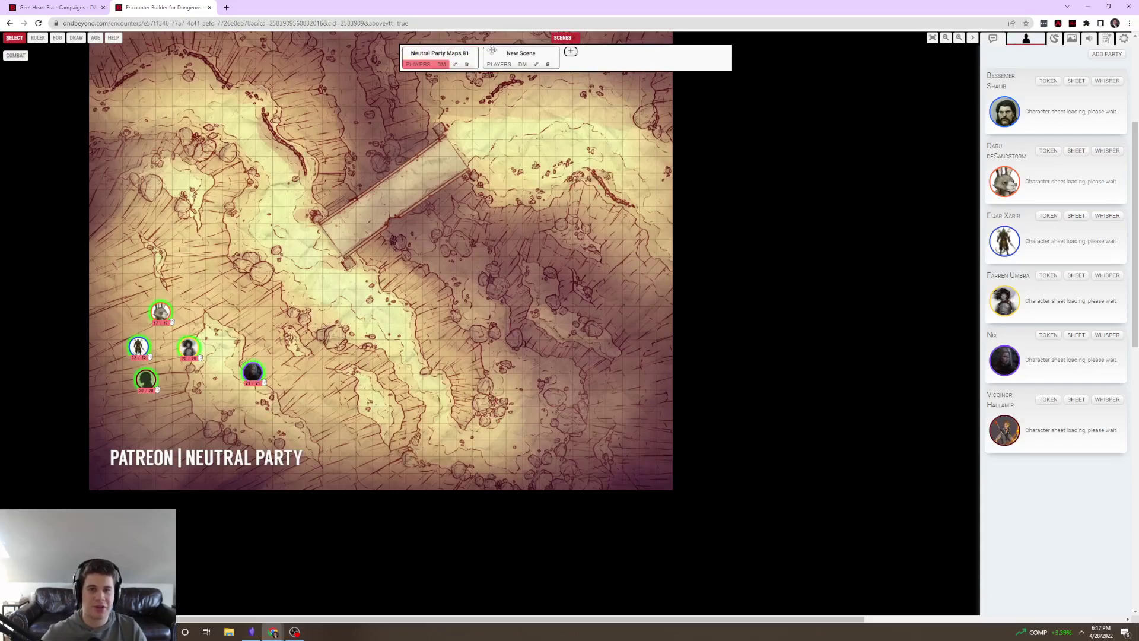
{"action": "left_click", "coordinate": [536, 64]}
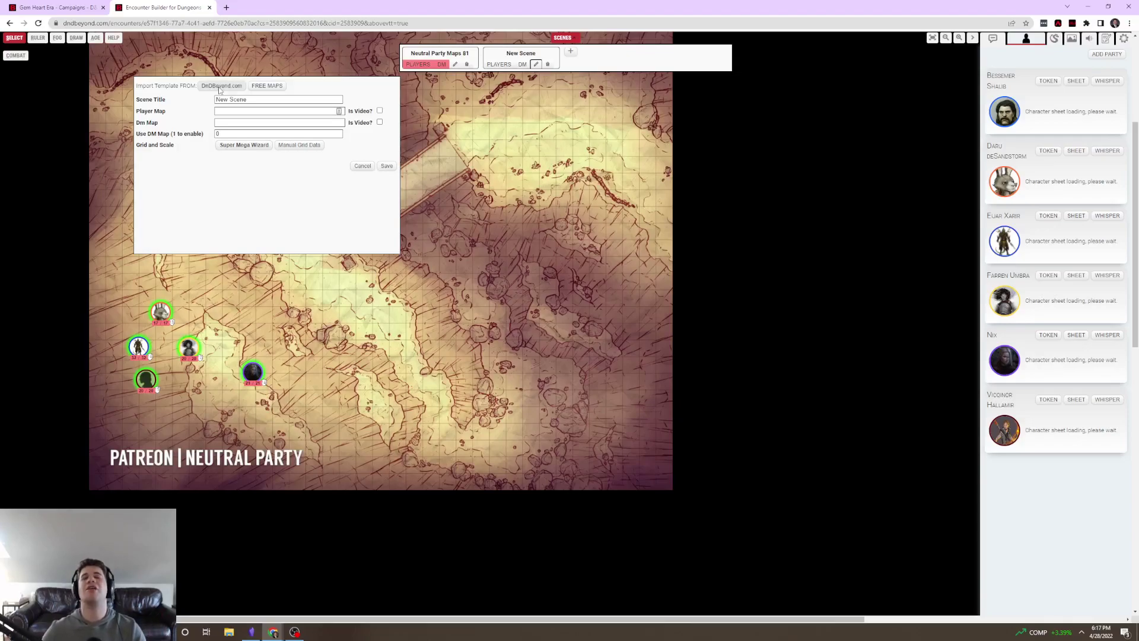
Step: Browse the free map collections and import Neutral Party Maps 17 into the scene
{"action": "left_click", "coordinate": [268, 87]}
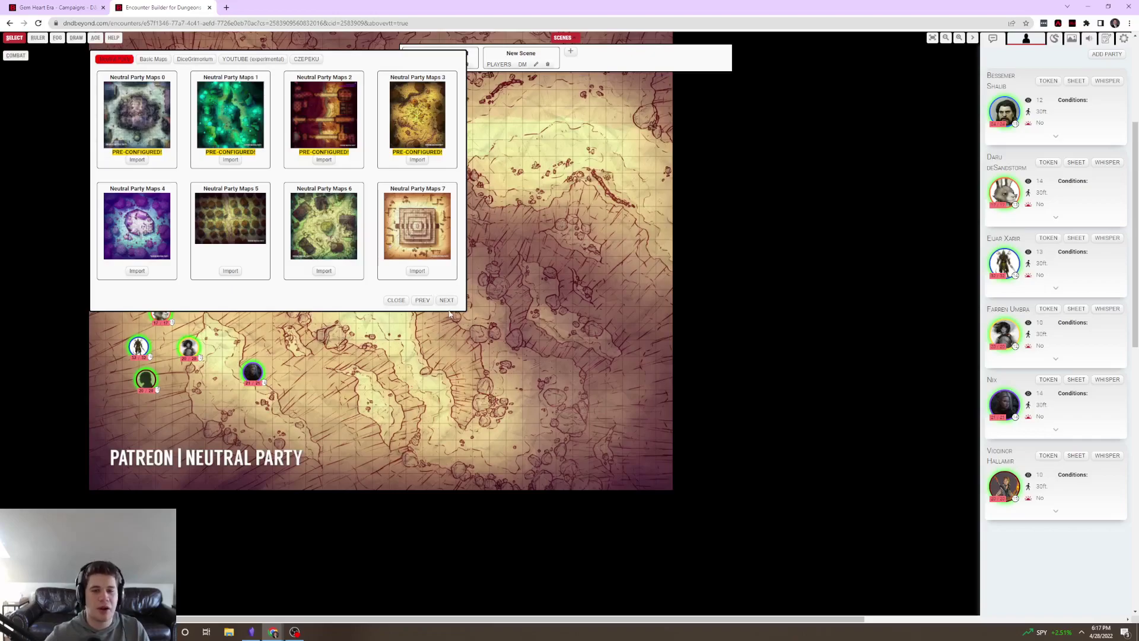
{"action": "left_click", "coordinate": [153, 59]}
{"action": "left_click", "coordinate": [195, 59]}
{"action": "left_click", "coordinate": [306, 59]}
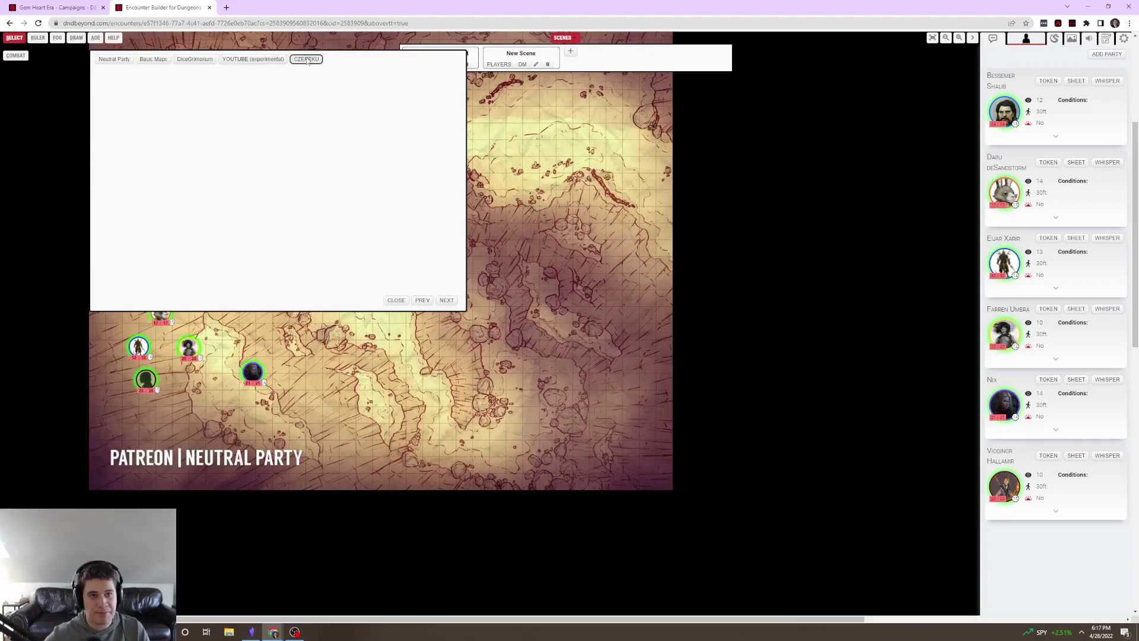
{"action": "left_click", "coordinate": [113, 59]}
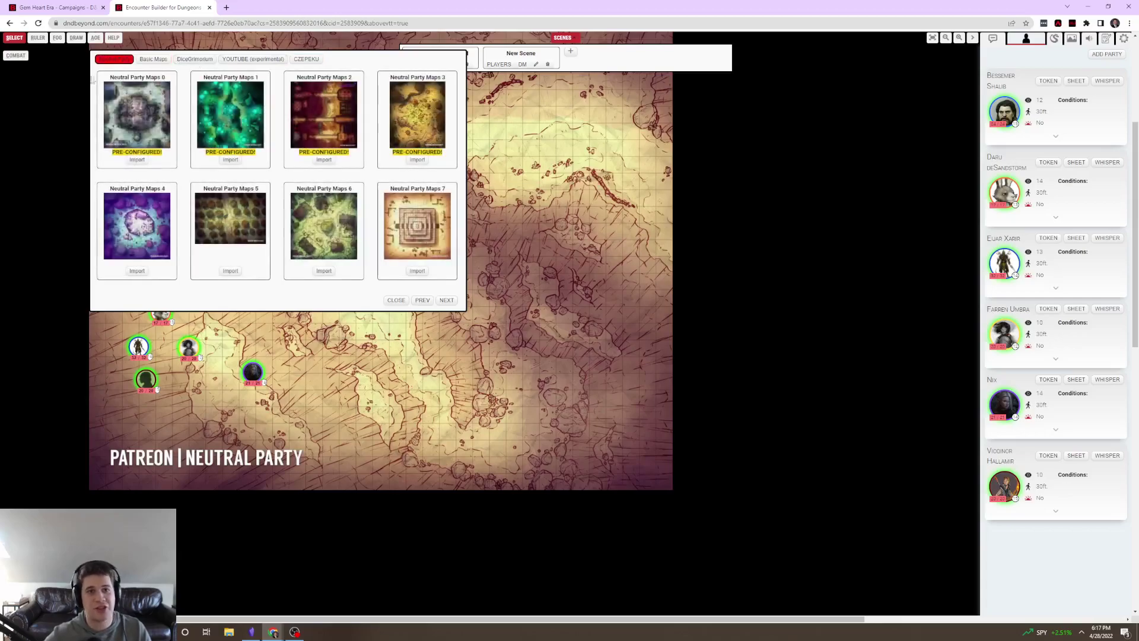
{"action": "left_click", "coordinate": [446, 300]}
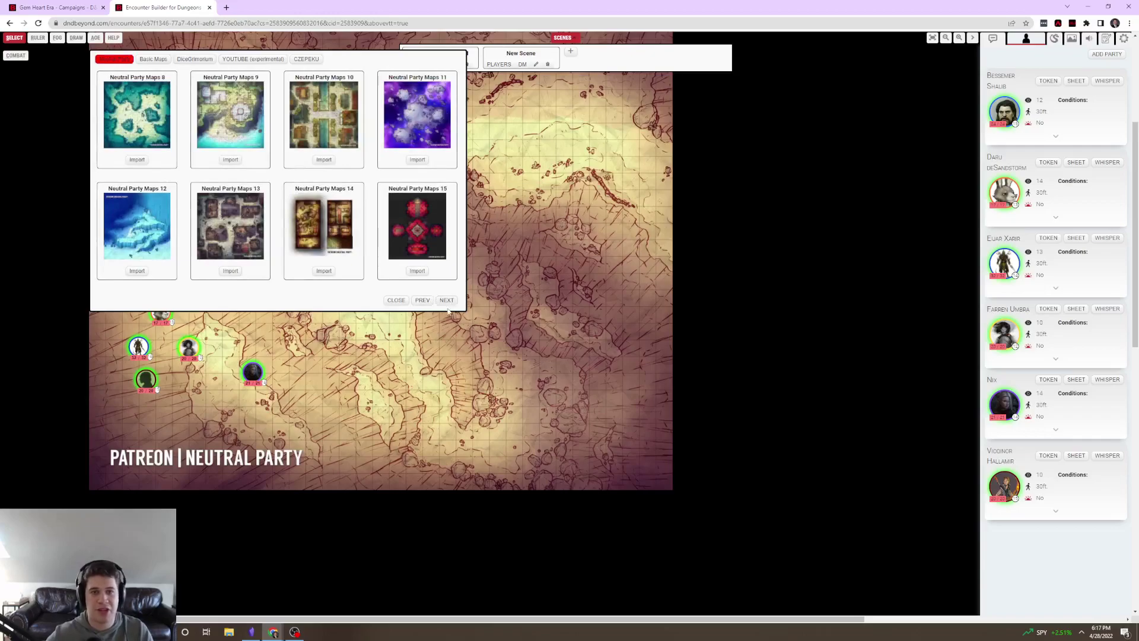
{"action": "left_click", "coordinate": [446, 301]}
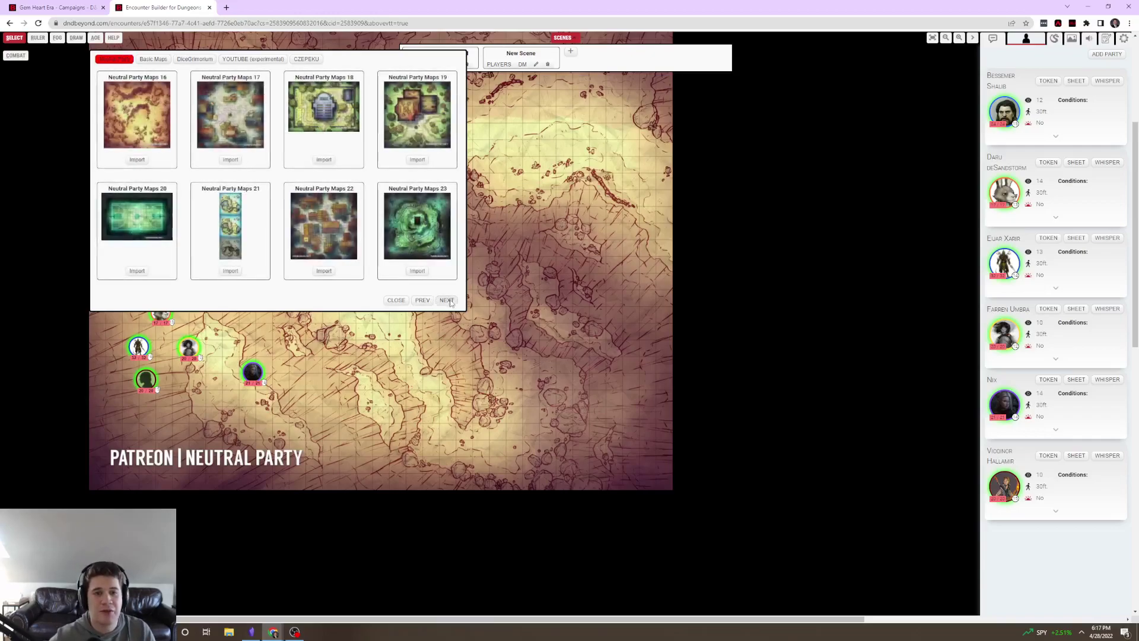
{"action": "left_click", "coordinate": [230, 159]}
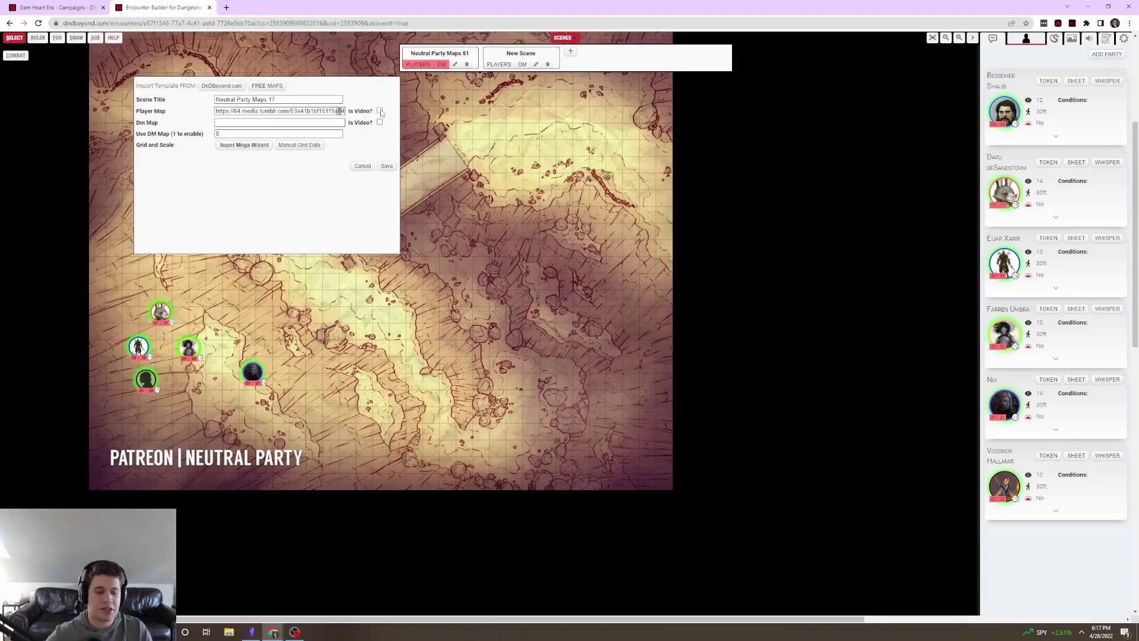
Step: Title the scene 'Random Encounter', save it, and display its town map to the DM
{"action": "left_click", "coordinate": [231, 123]}
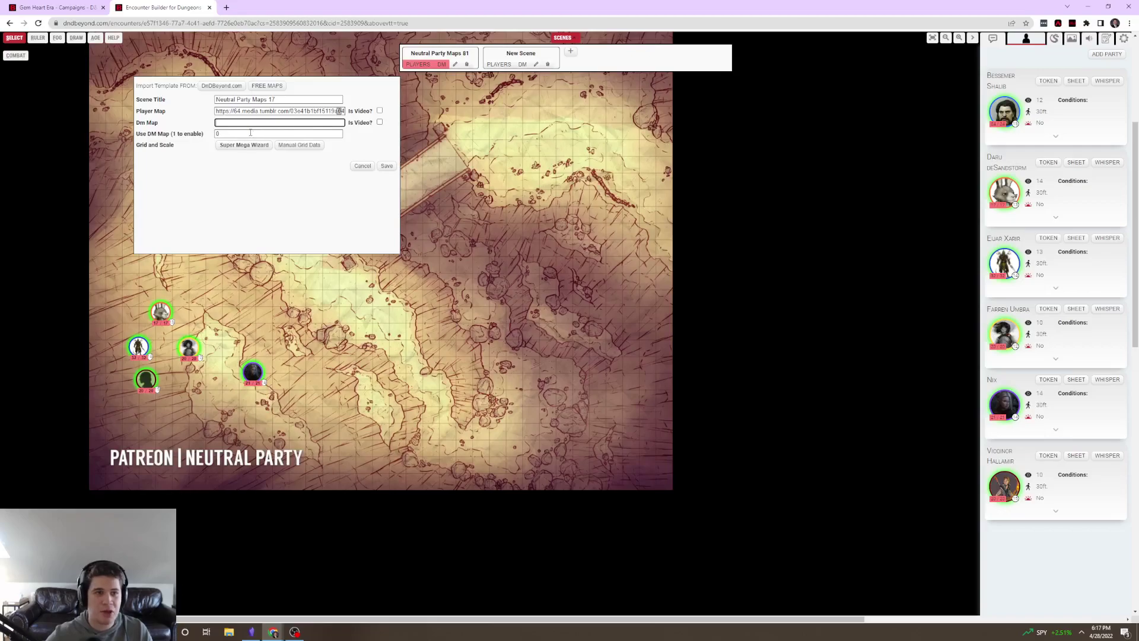
{"action": "triple_click", "coordinate": [253, 100]}
{"action": "type", "text": "Random Encounter"}
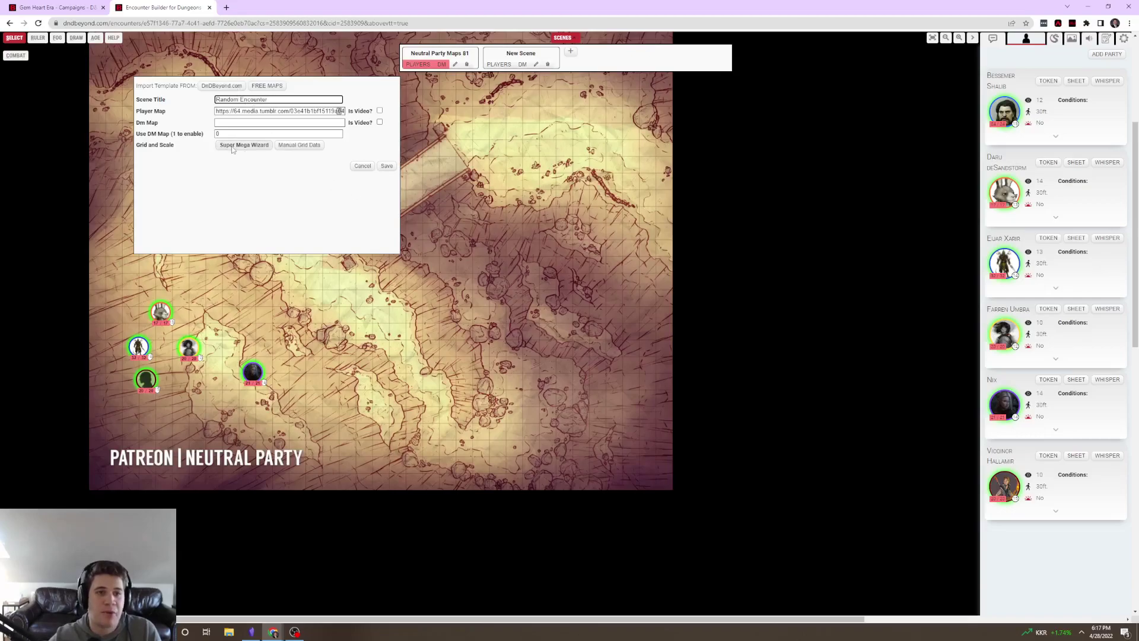
{"action": "left_click", "coordinate": [151, 145]}
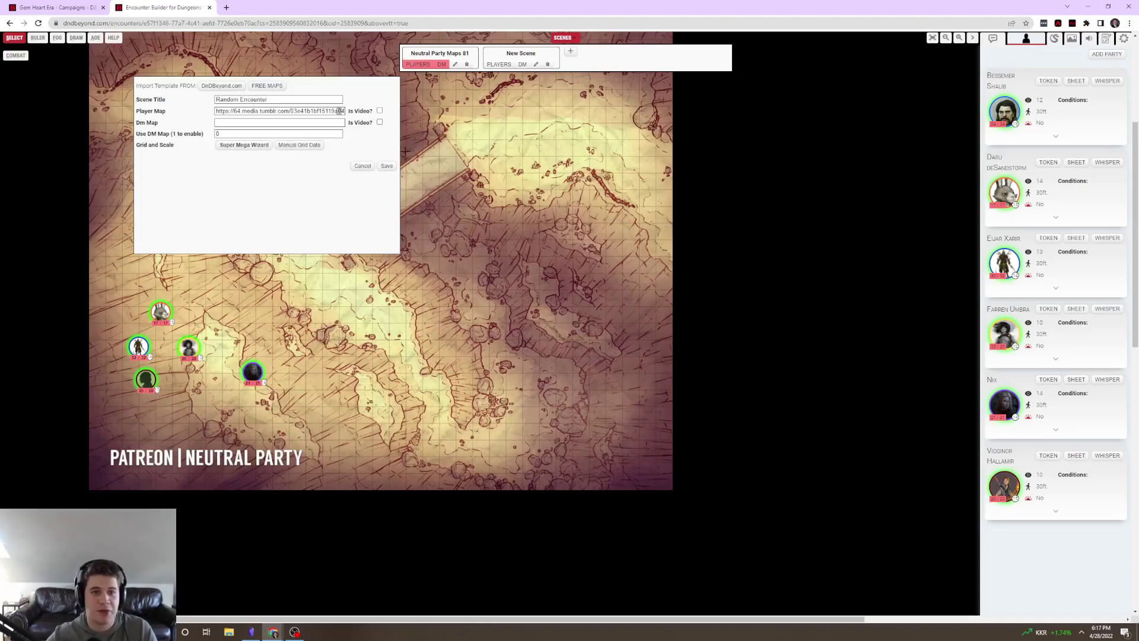
{"action": "left_click", "coordinate": [386, 166]}
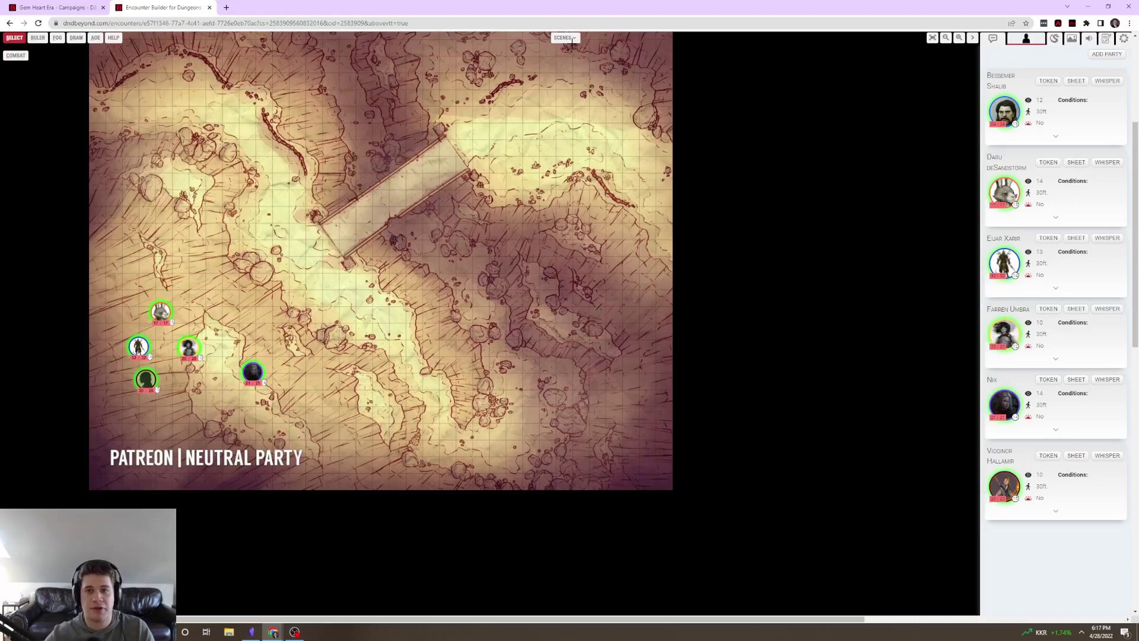
{"action": "left_click", "coordinate": [575, 39]}
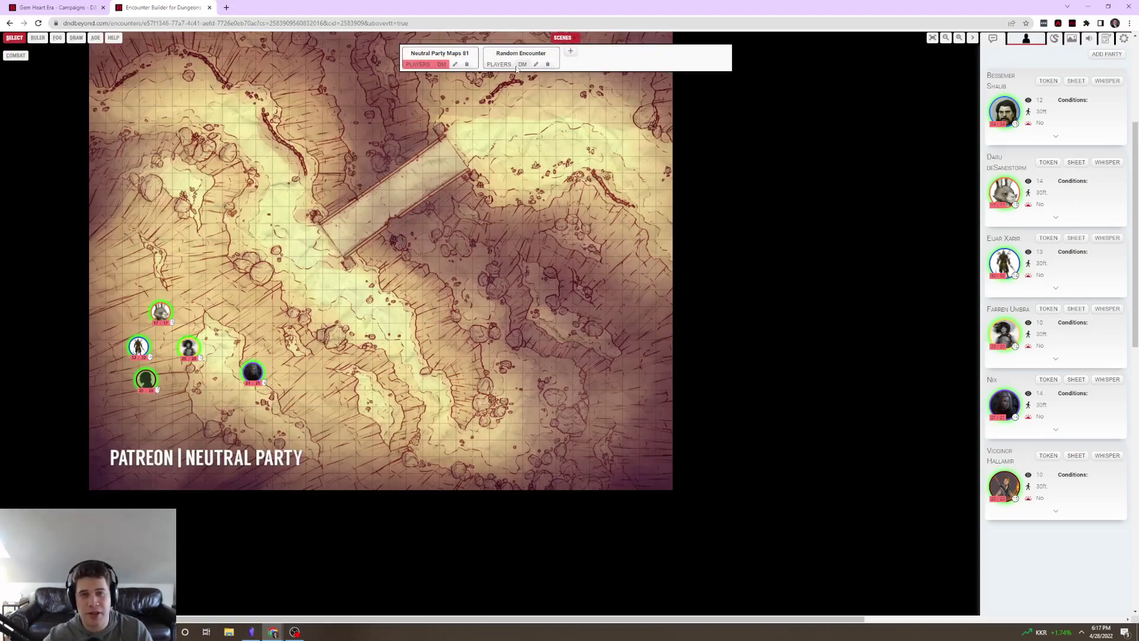
{"action": "left_click", "coordinate": [522, 64]}
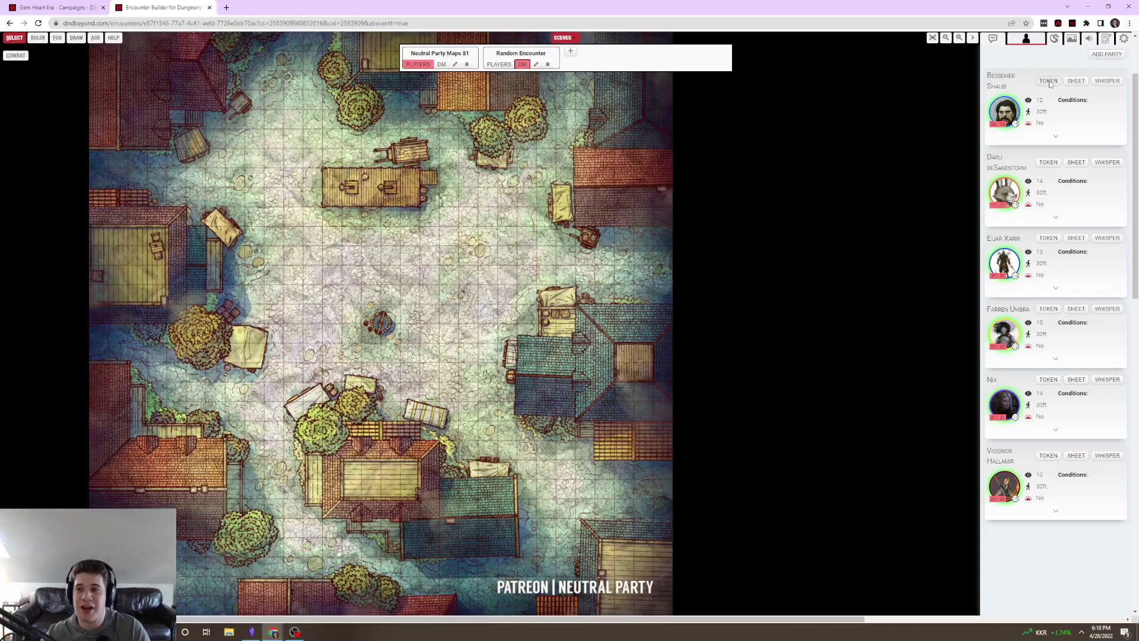
Step: Place the six party tokens in a two-row group in the town plaza and zoom in
{"action": "left_click", "coordinate": [1048, 309]}
{"action": "left_click", "coordinate": [1048, 455]}
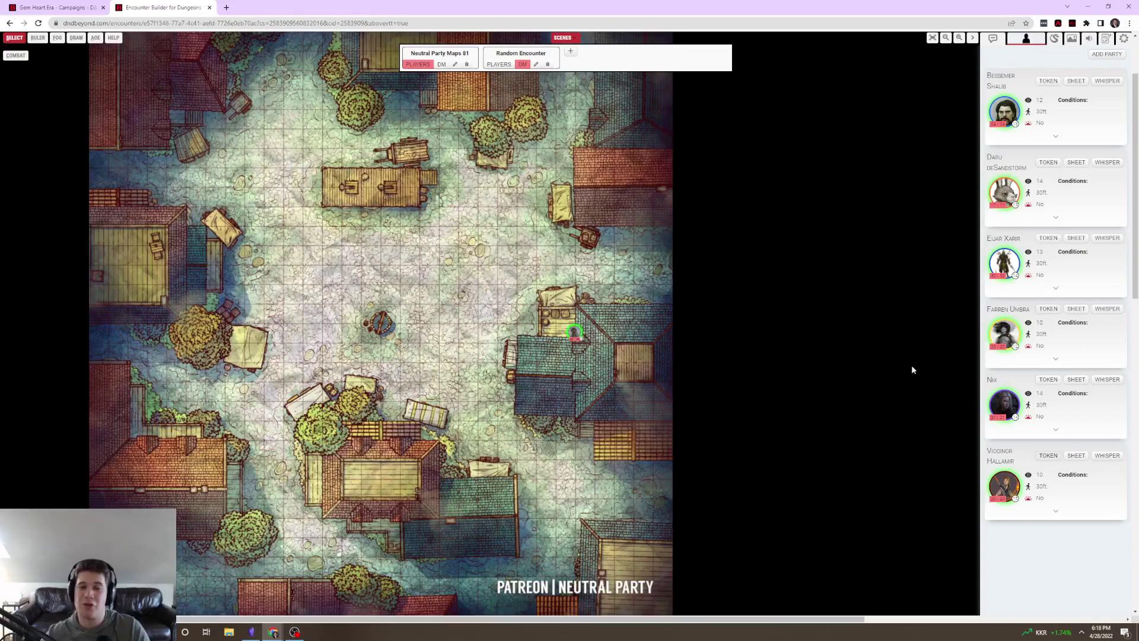
{"action": "left_click_drag", "start_coordinate": [574, 332], "coordinate": [493, 296]}
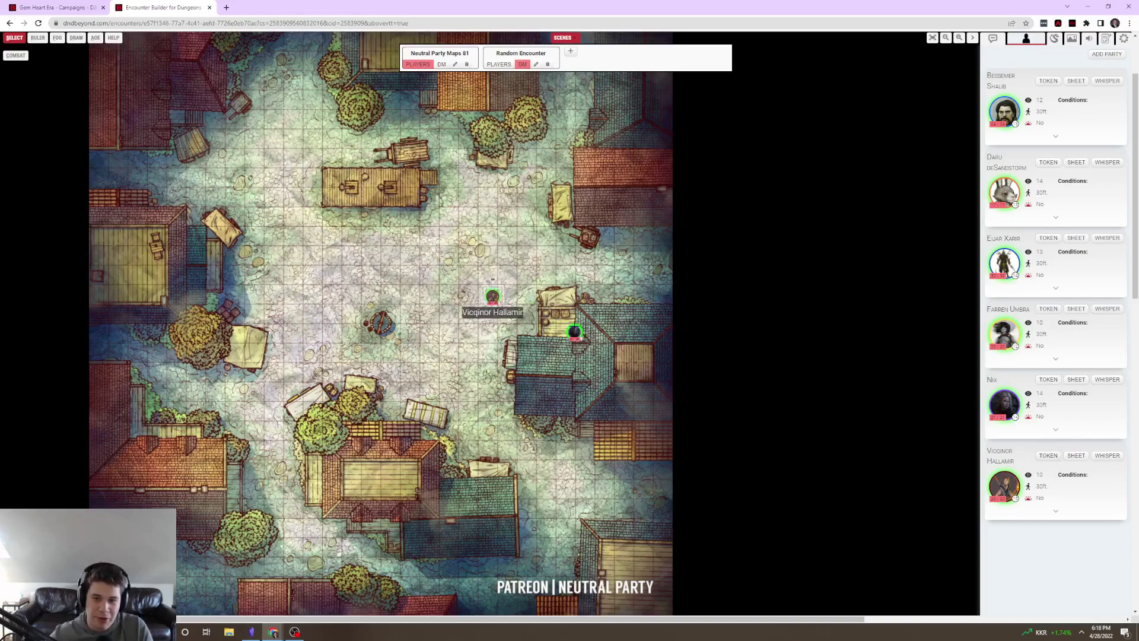
{"action": "left_click_drag", "start_coordinate": [574, 332], "coordinate": [509, 271]}
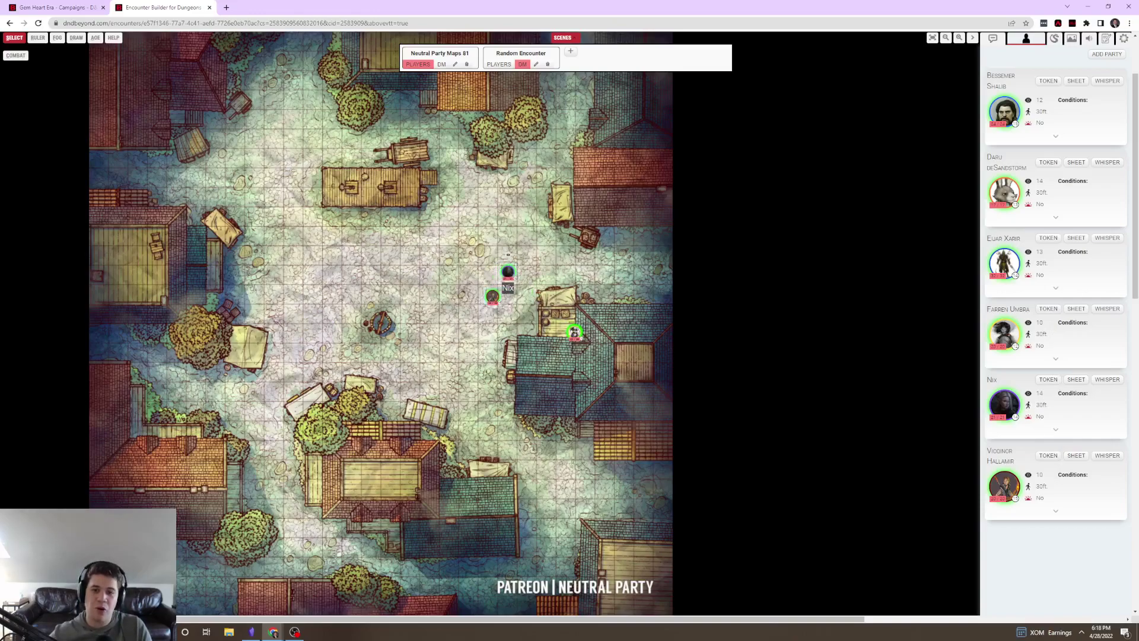
{"action": "left_click_drag", "start_coordinate": [574, 332], "coordinate": [487, 271]}
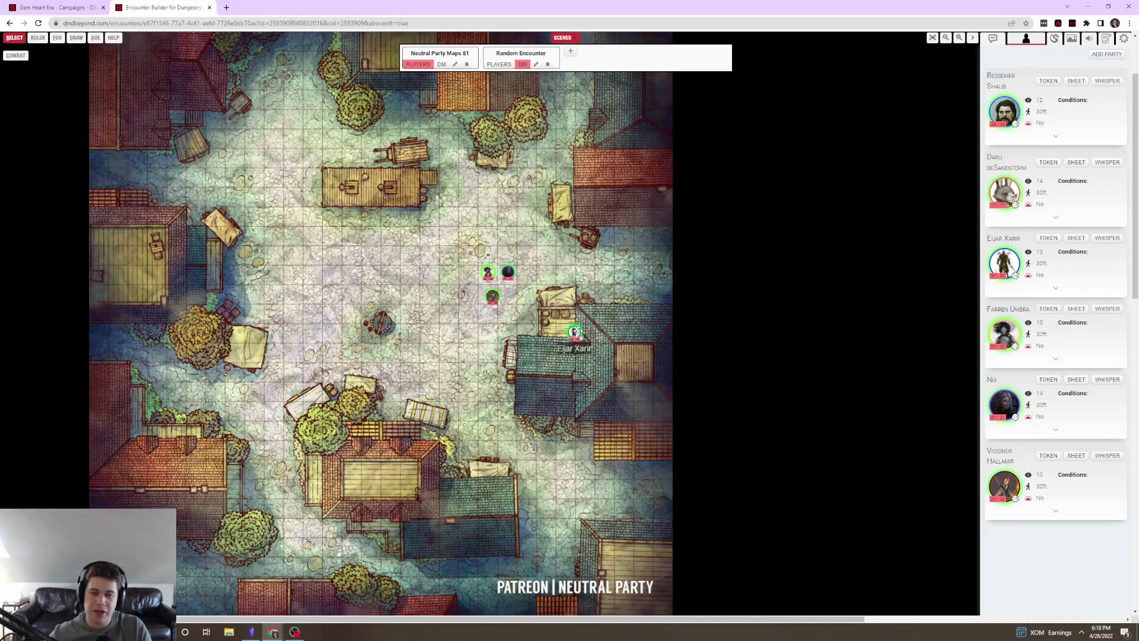
{"action": "left_click_drag", "start_coordinate": [574, 332], "coordinate": [468, 274]}
{"action": "left_click_drag", "start_coordinate": [575, 332], "coordinate": [472, 292]}
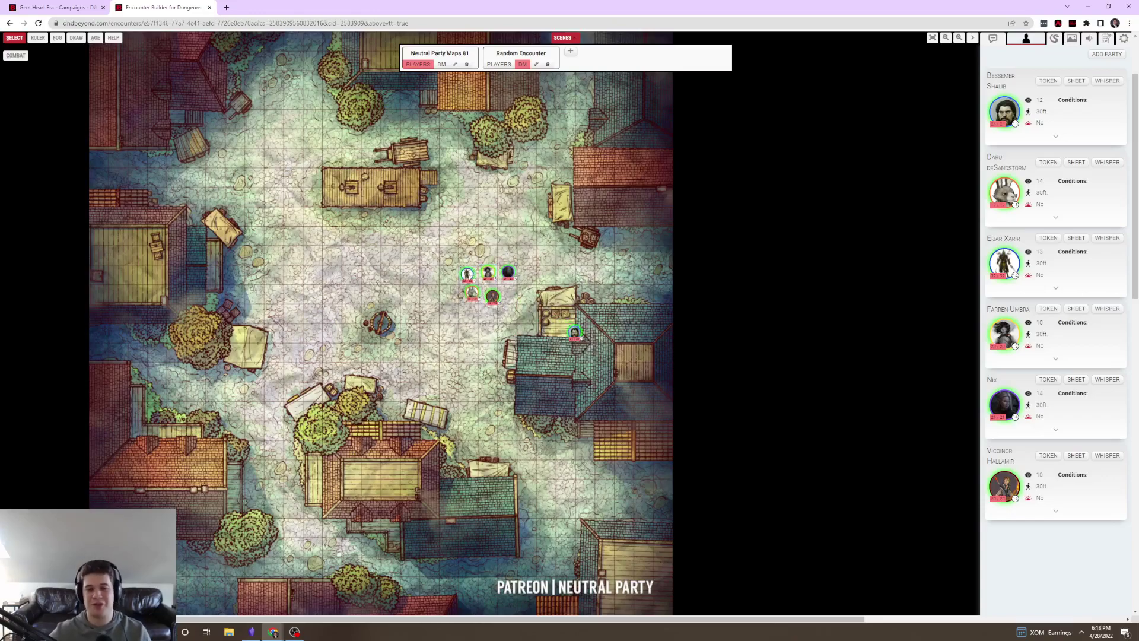
{"action": "left_click_drag", "start_coordinate": [574, 332], "coordinate": [511, 293]}
{"action": "scroll", "coordinate": [512, 293], "scroll_direction": "up", "scroll_amount": 5}
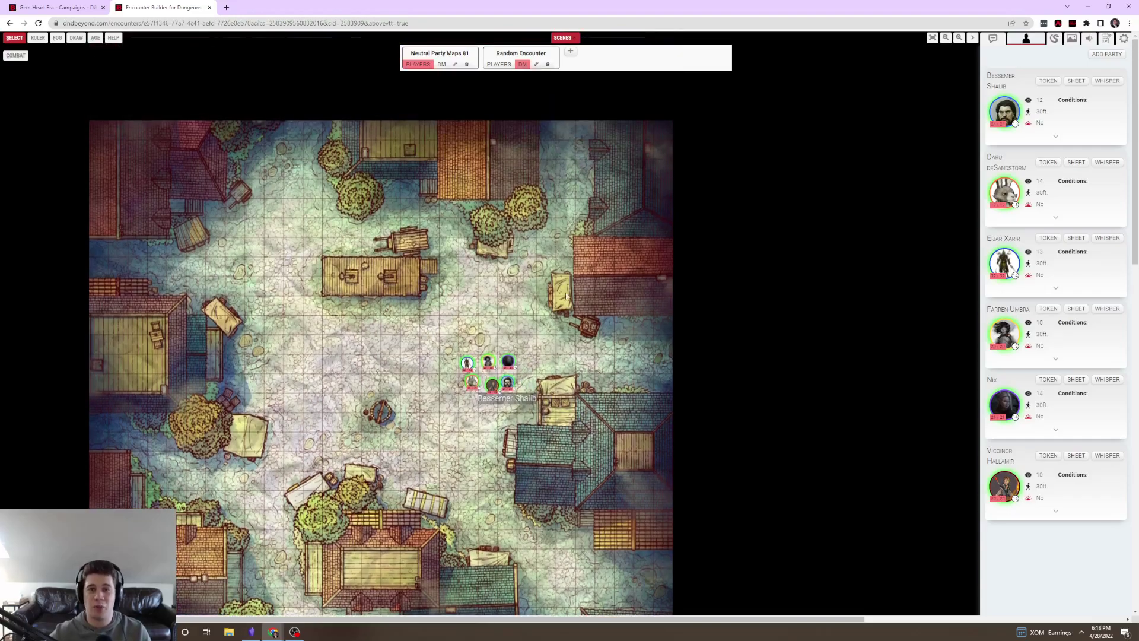
{"action": "scroll", "coordinate": [541, 326], "scroll_direction": "up", "scroll_amount": 2}
{"action": "scroll", "coordinate": [340, 342], "scroll_direction": "up", "scroll_amount": 5}
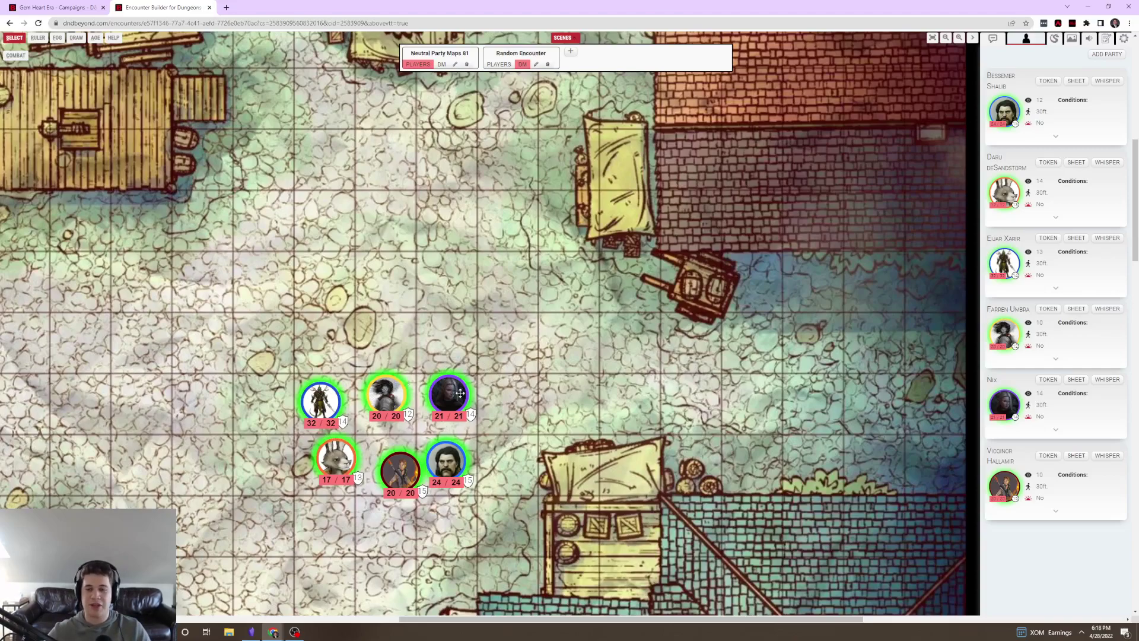
Step: Search monsters for 'shark' and line up three Shell Shark tokens (32/32 HP) above the party
{"action": "left_click", "coordinate": [1056, 39]}
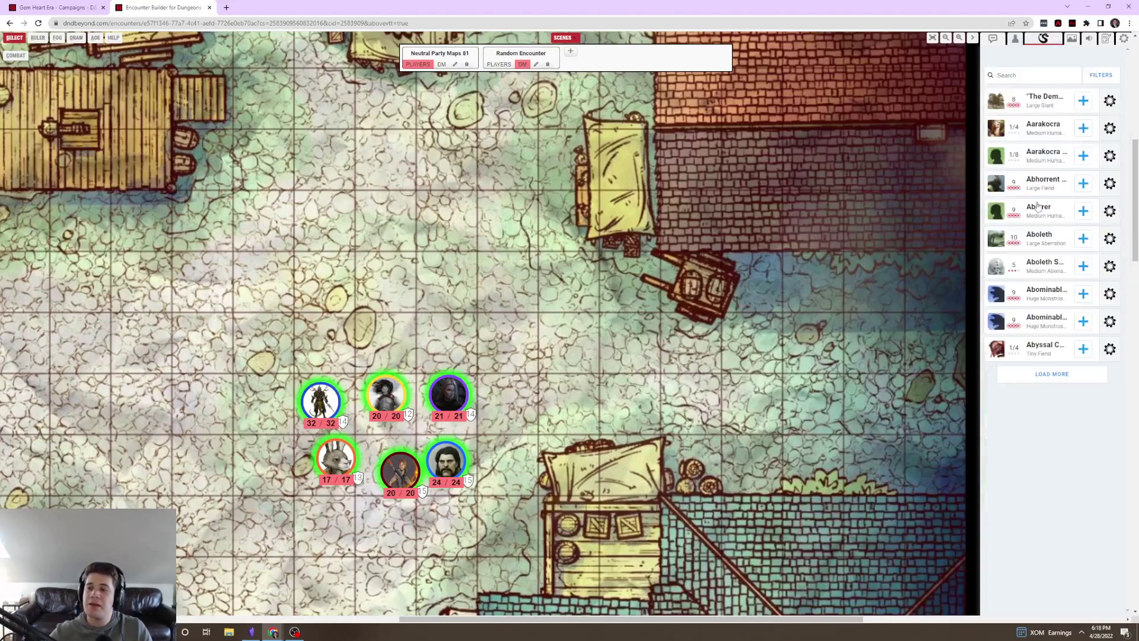
{"action": "left_click", "coordinate": [1051, 78]}
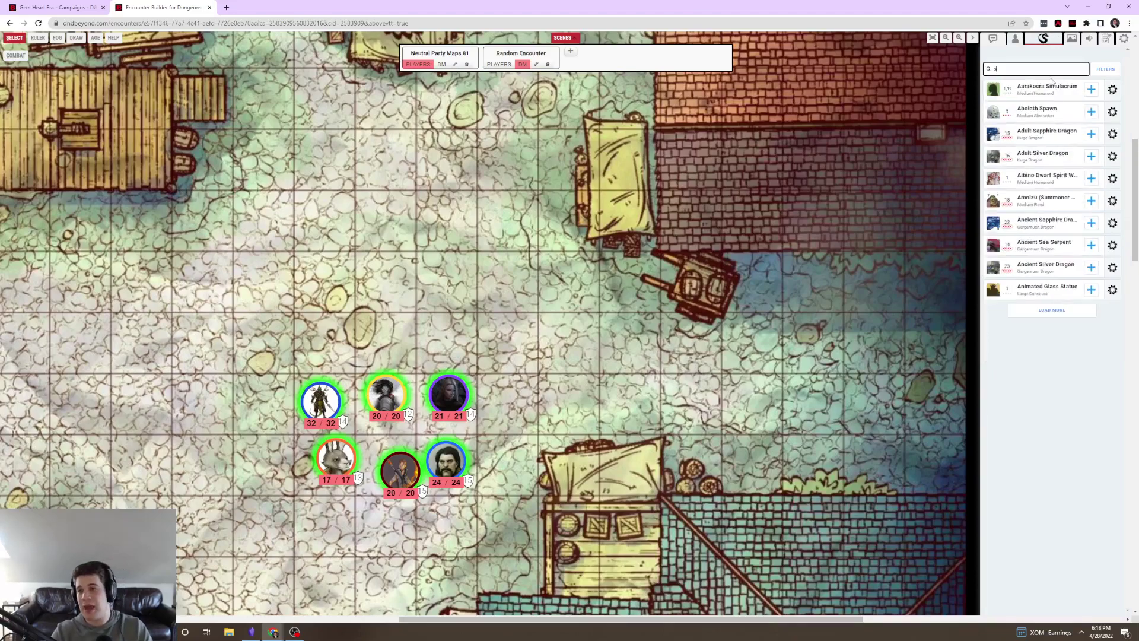
{"action": "type", "text": "clam"}
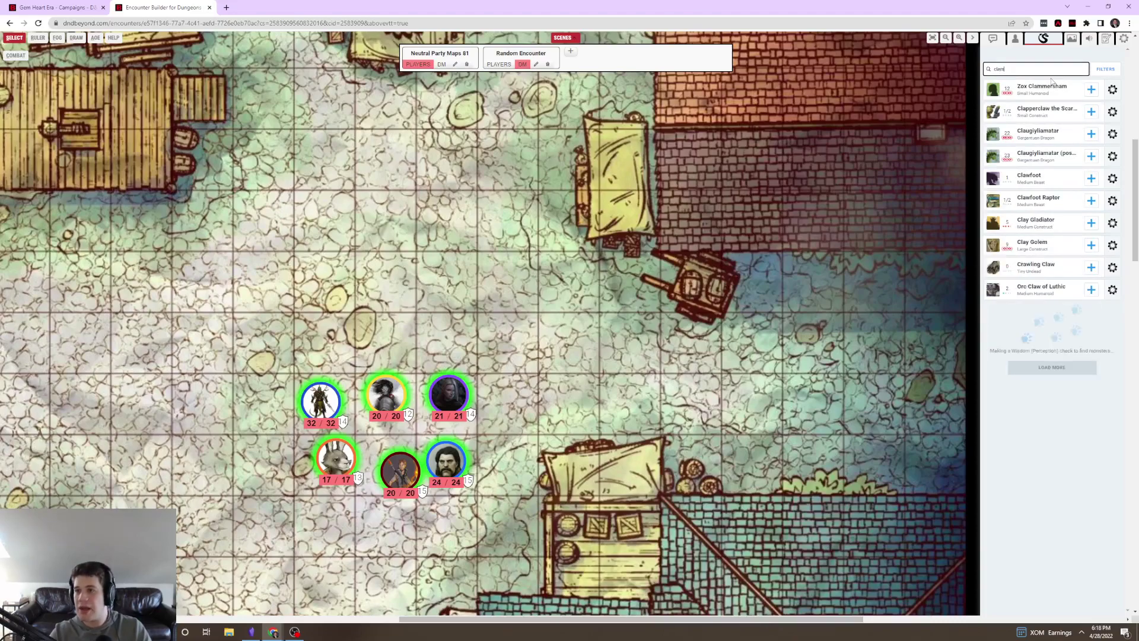
{"action": "key", "text": "BackSpace"}
{"action": "key", "text": "BackSpace"}
{"action": "key", "text": "BackSpace"}
{"action": "key", "text": "BackSpace"}
{"action": "type", "text": "shark"}
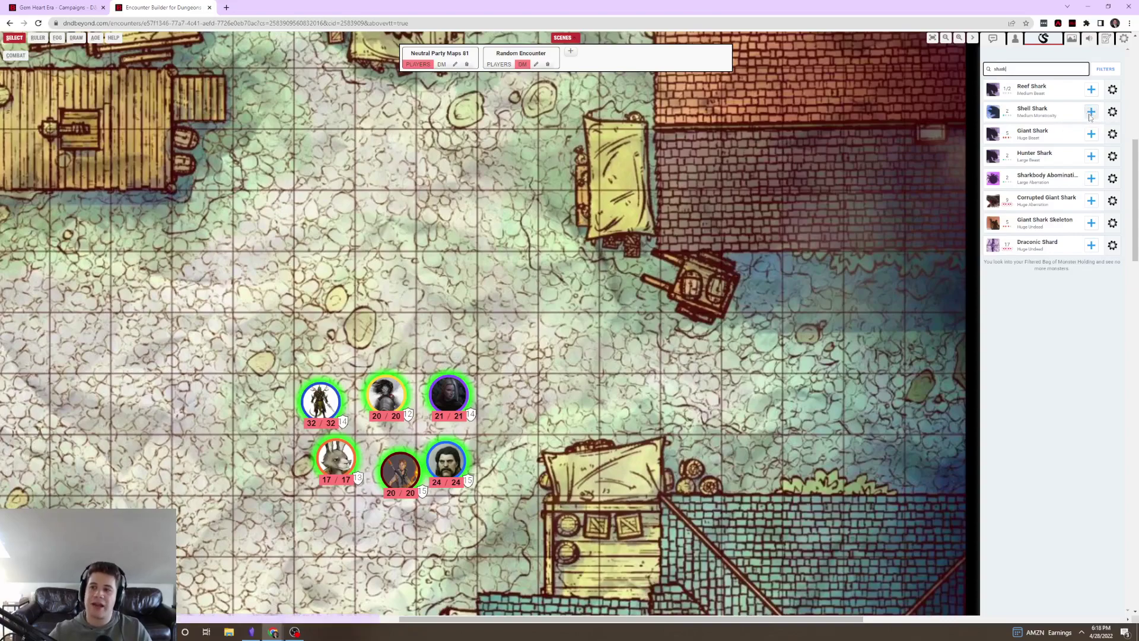
{"action": "left_click", "coordinate": [1090, 113]}
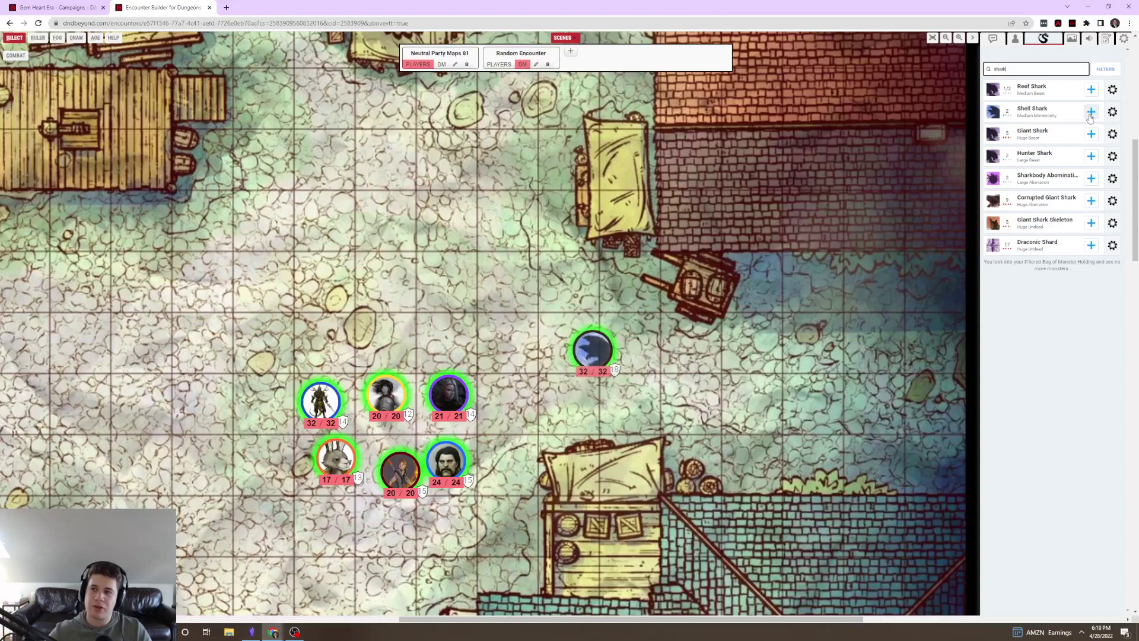
{"action": "left_click", "coordinate": [1090, 113]}
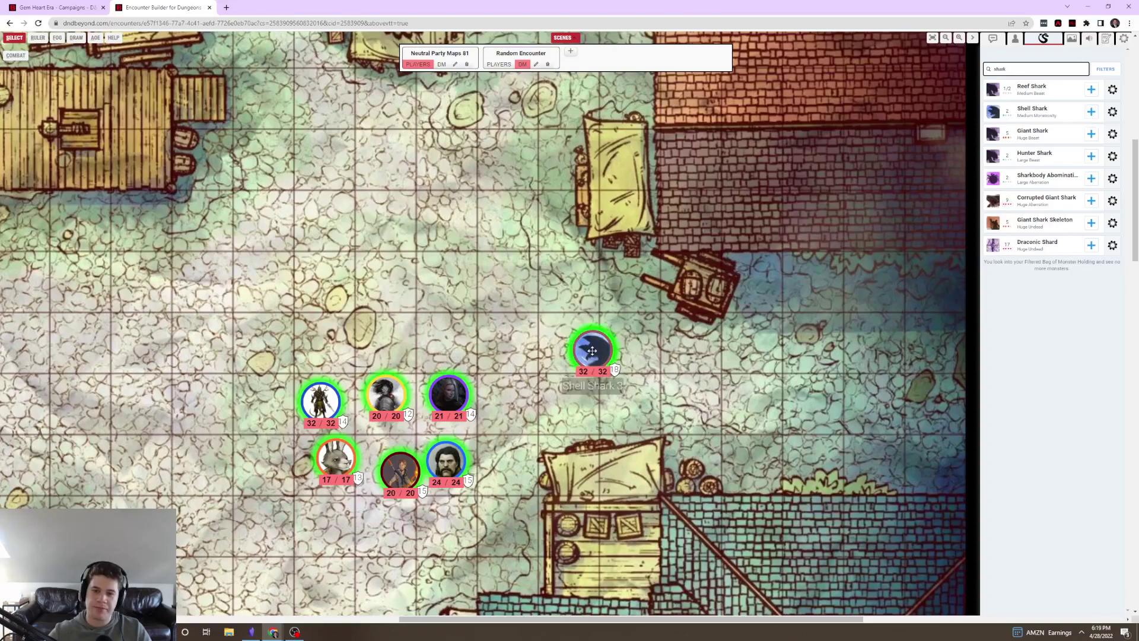
{"action": "left_click_drag", "start_coordinate": [592, 349], "coordinate": [334, 277]}
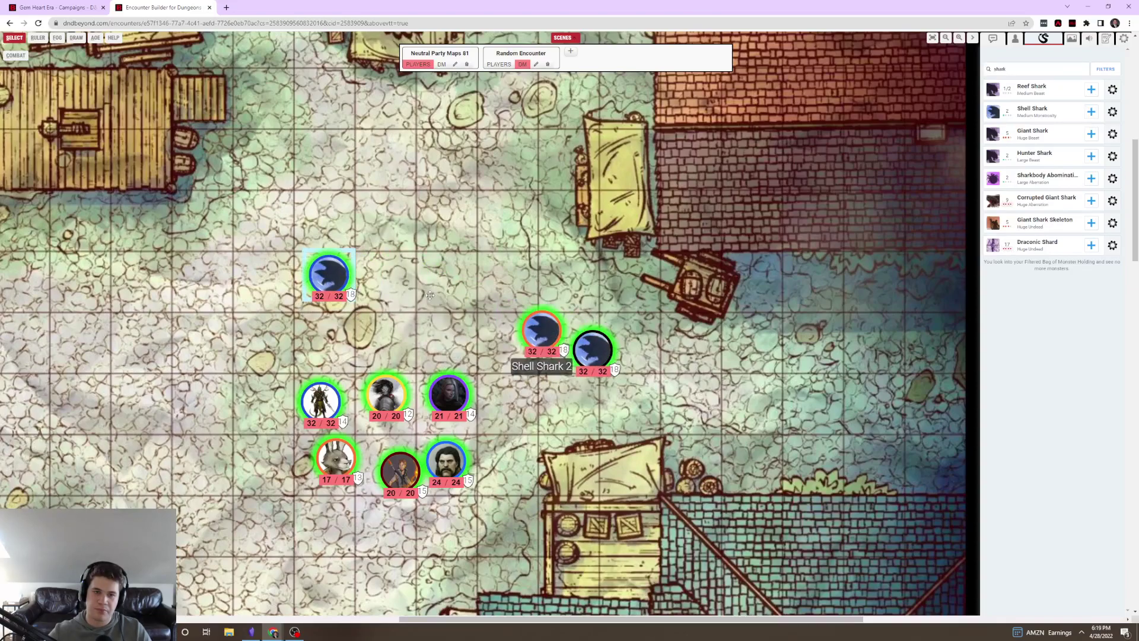
{"action": "left_click_drag", "start_coordinate": [541, 329], "coordinate": [391, 279]}
{"action": "left_click_drag", "start_coordinate": [592, 350], "coordinate": [442, 279]}
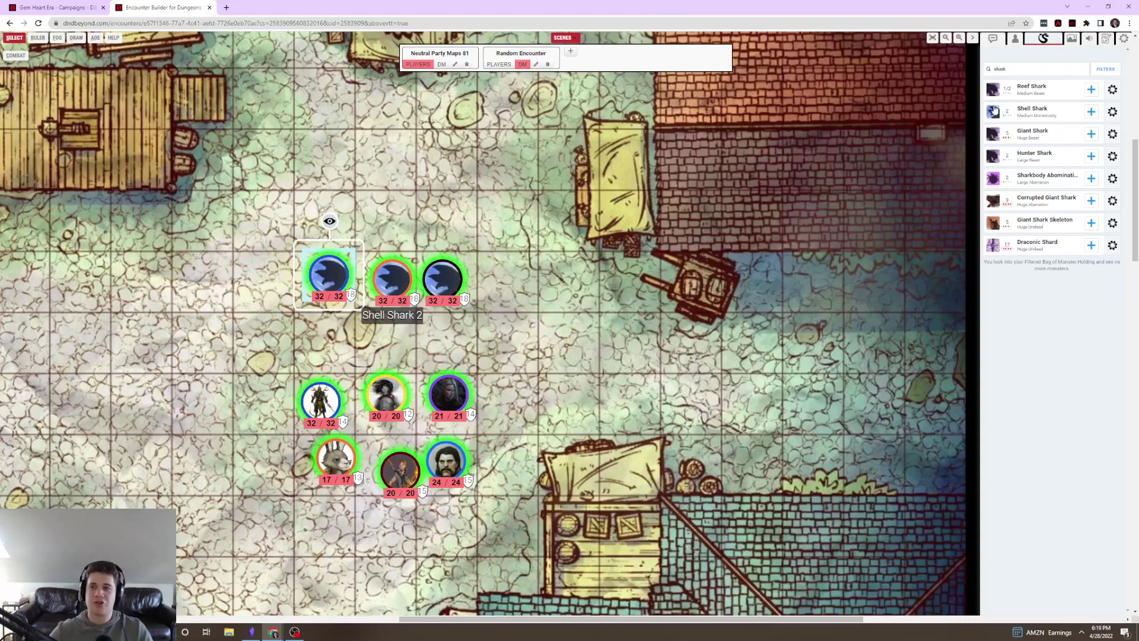
{"action": "double_click", "coordinate": [999, 69]}
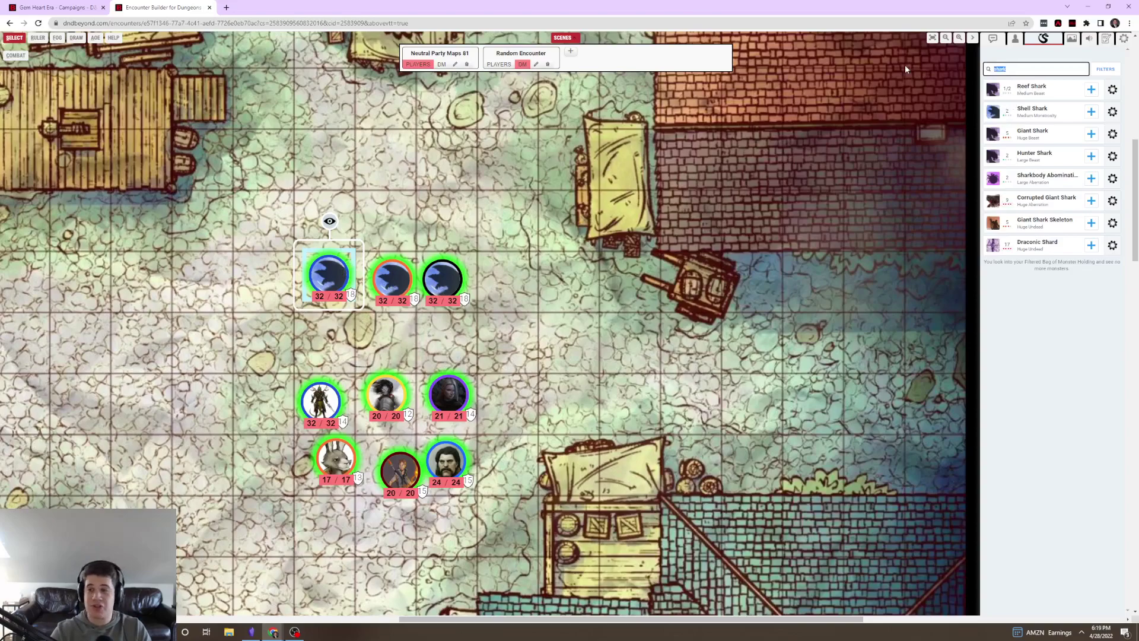
Step: Search 'tarra' and add a Tarrasque token (676/676 HP) beside the party and sharks
{"action": "type", "text": "tarra"}
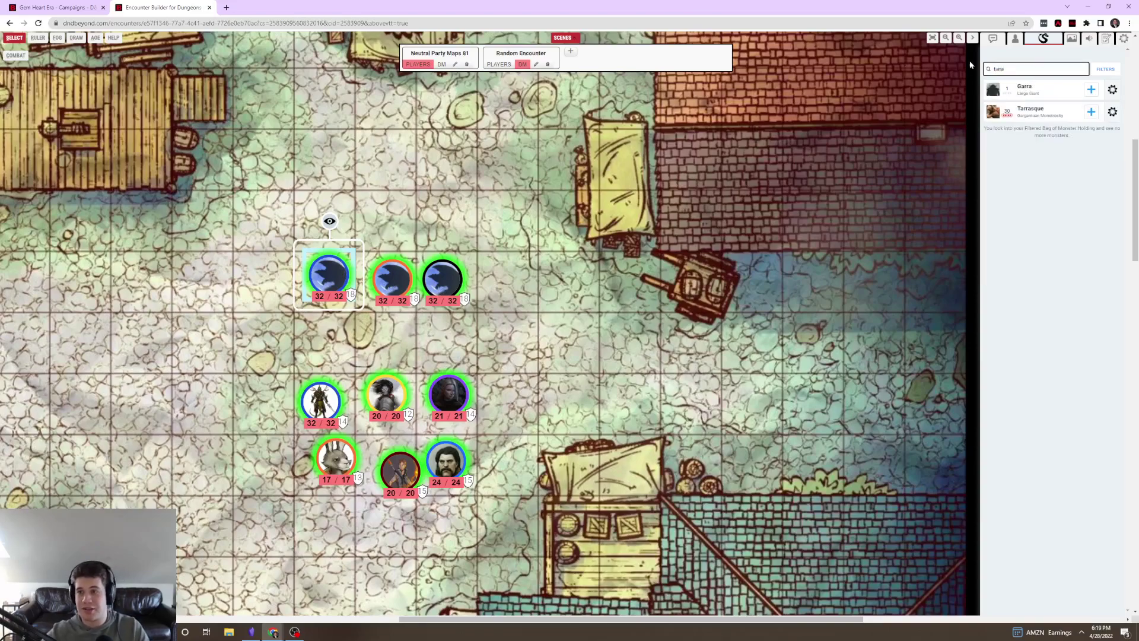
{"action": "left_click", "coordinate": [1090, 113]}
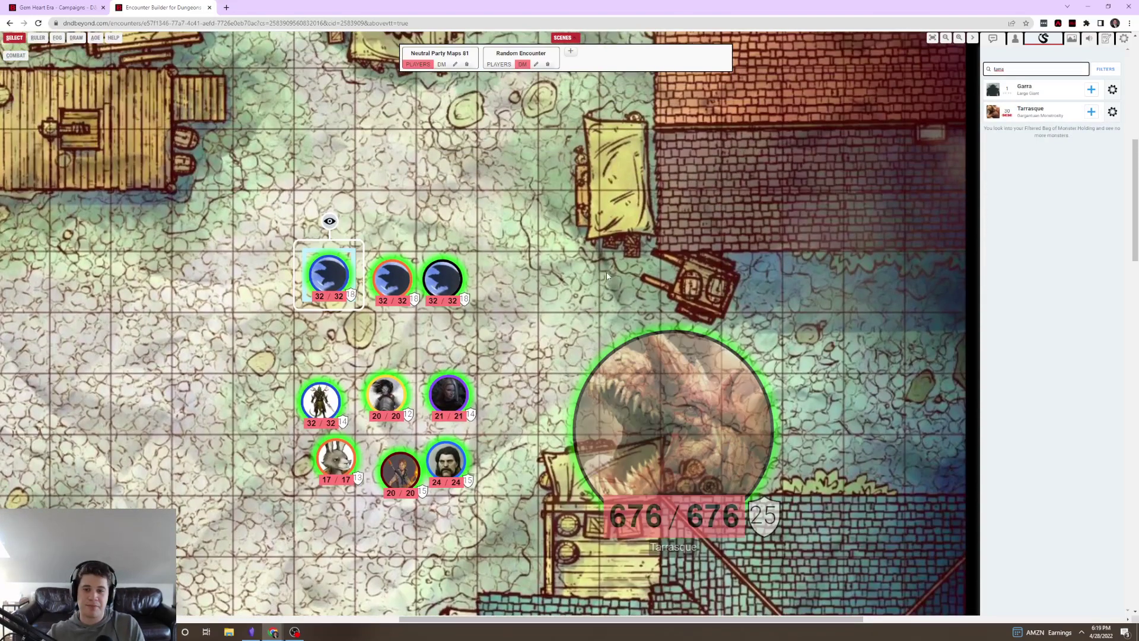
{"action": "left_click_drag", "start_coordinate": [673, 417], "coordinate": [571, 334]}
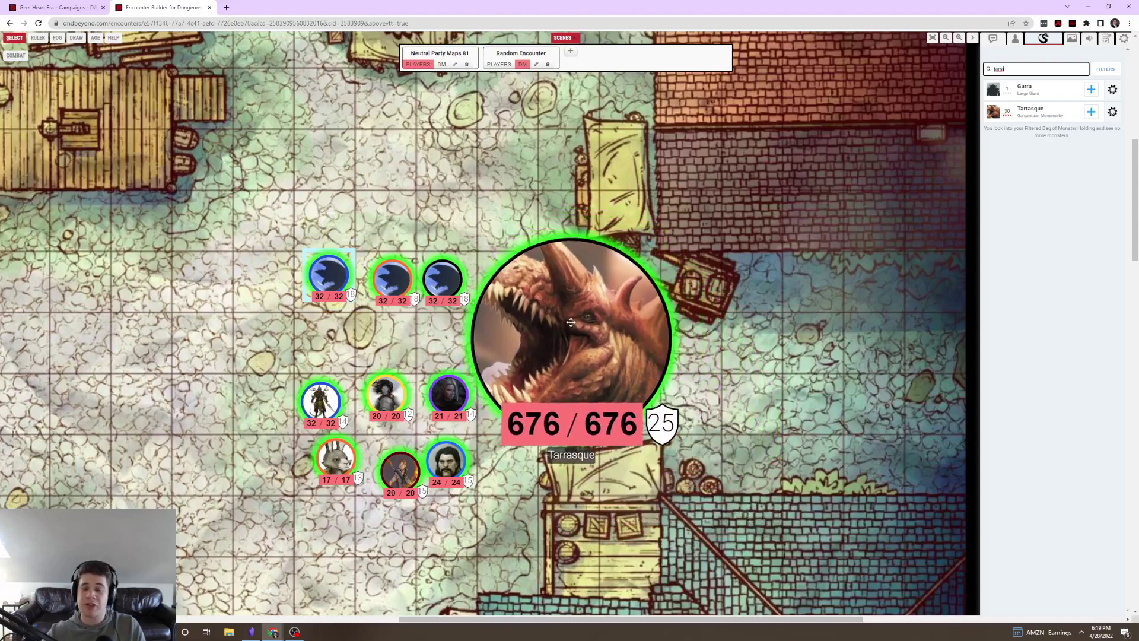
{"action": "right_click", "coordinate": [584, 283]}
{"action": "mouse_move", "coordinate": [612, 344]}
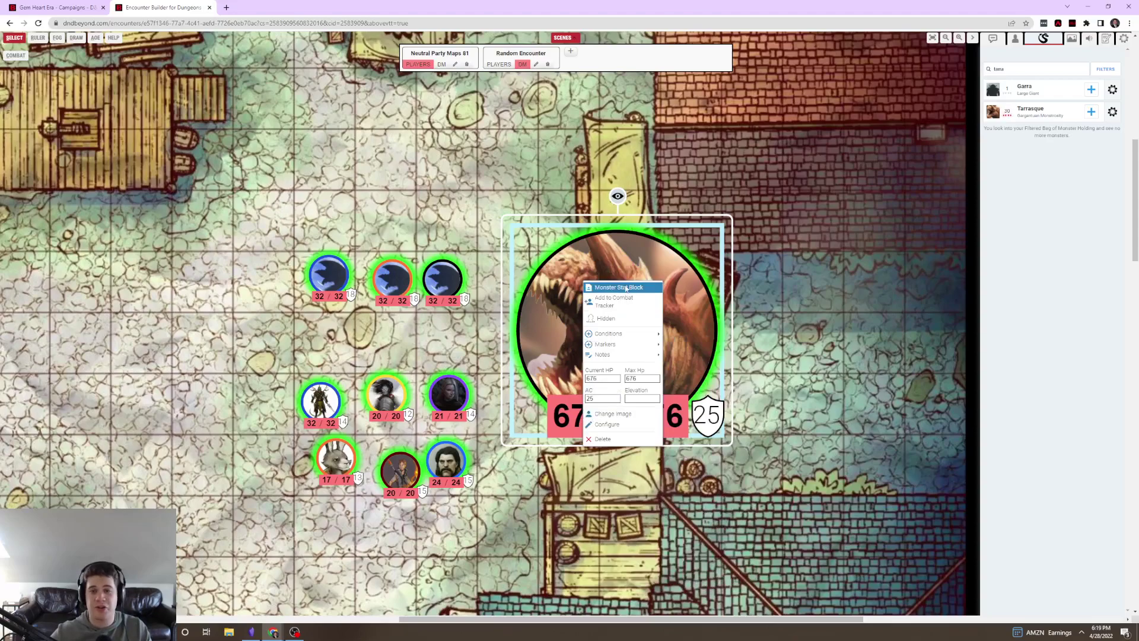
Step: Read through the Tarrasque's monster stat block, then close it
{"action": "left_click", "coordinate": [626, 288]}
{"action": "scroll", "coordinate": [146, 156], "scroll_direction": "down", "scroll_amount": 15}
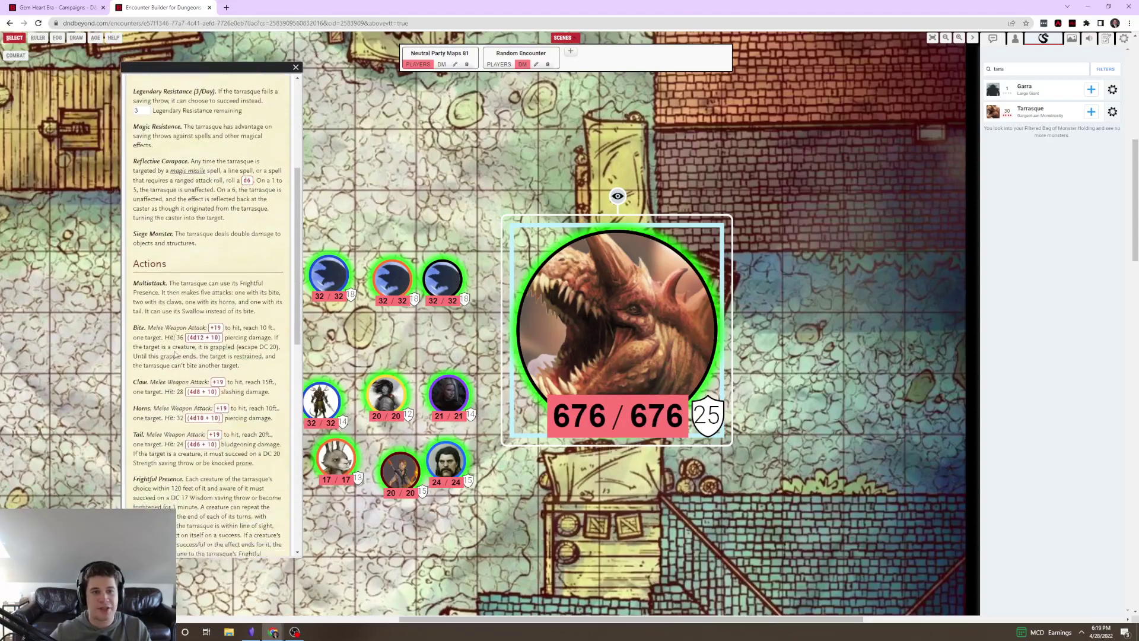
{"action": "left_click", "coordinate": [296, 66]}
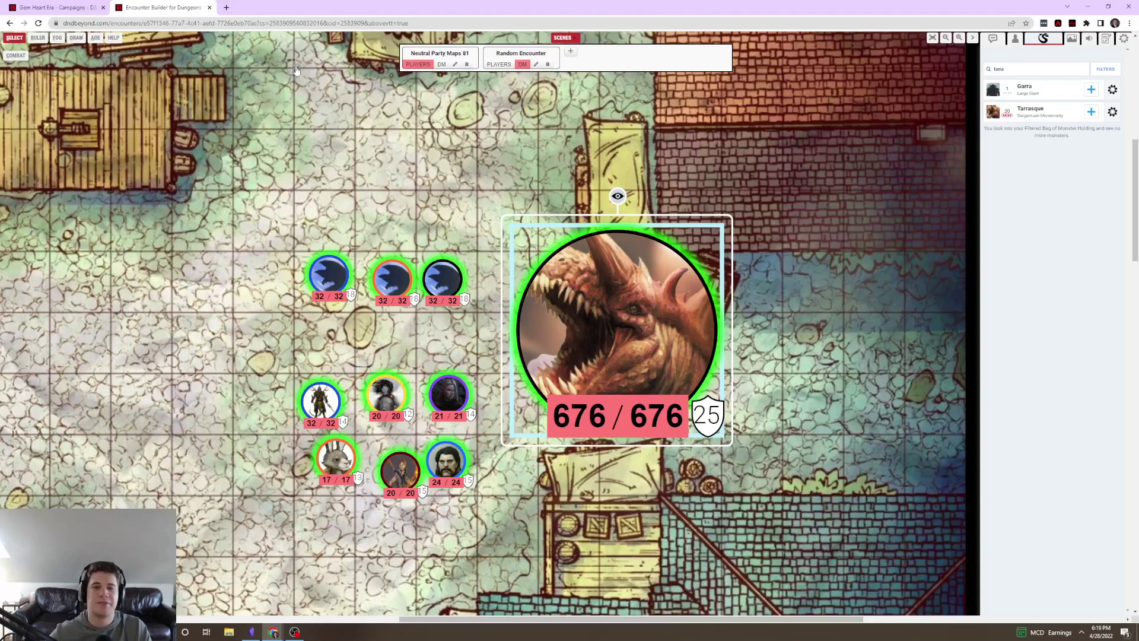
Step: Delete the Tarrasque token and box-select all nine party and shark tokens
{"action": "key", "text": "Delete"}
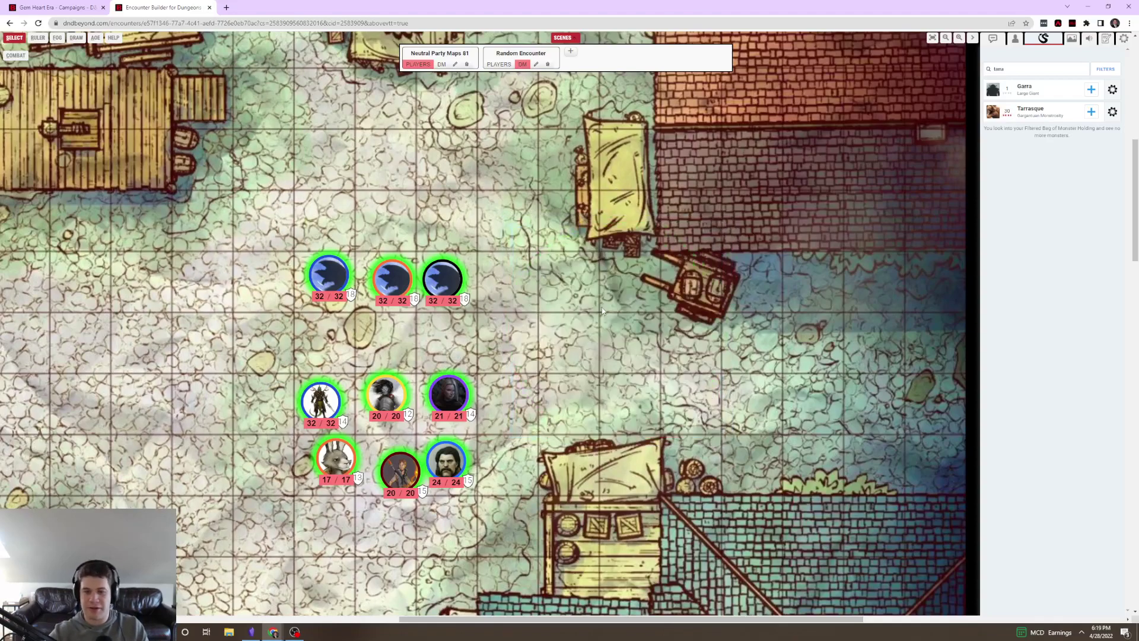
{"action": "scroll", "coordinate": [600, 307], "scroll_direction": "down", "scroll_amount": 2}
{"action": "scroll", "coordinate": [549, 191], "scroll_direction": "down", "scroll_amount": 3}
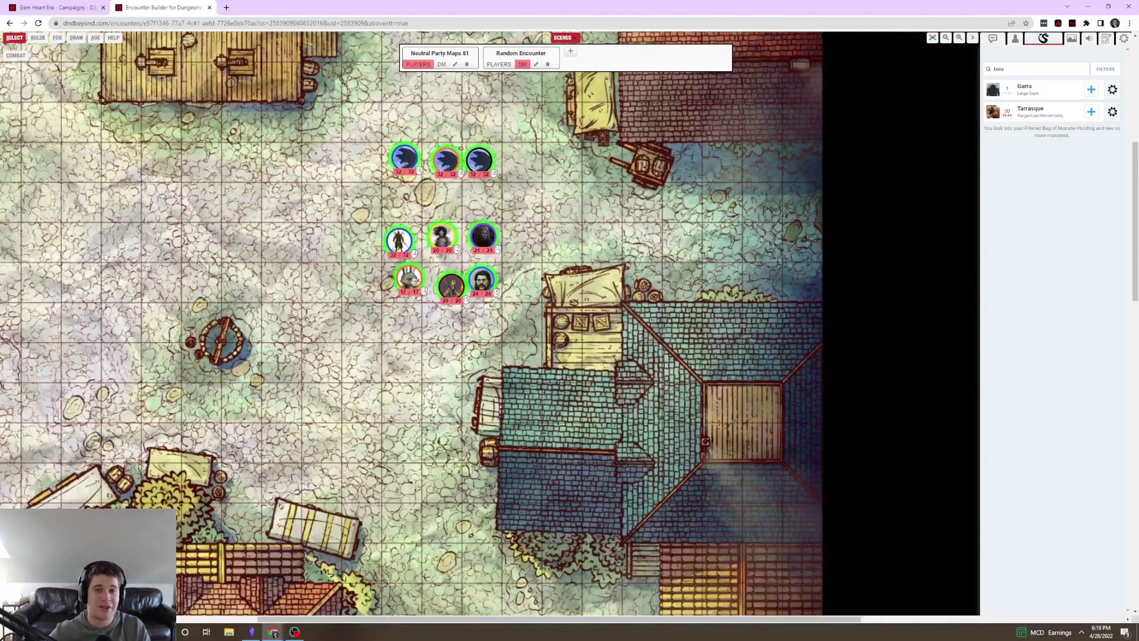
{"action": "left_click_drag", "start_coordinate": [359, 141], "coordinate": [533, 325]}
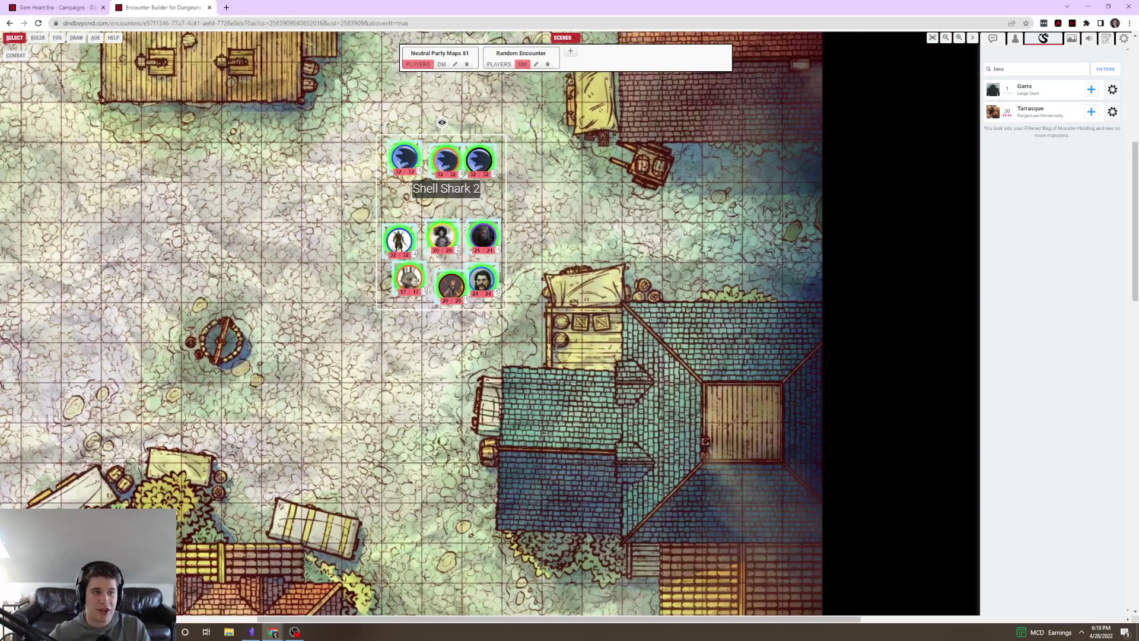
Step: Add the nine selected tokens to the combat tracker and show its list
{"action": "right_click", "coordinate": [448, 238]}
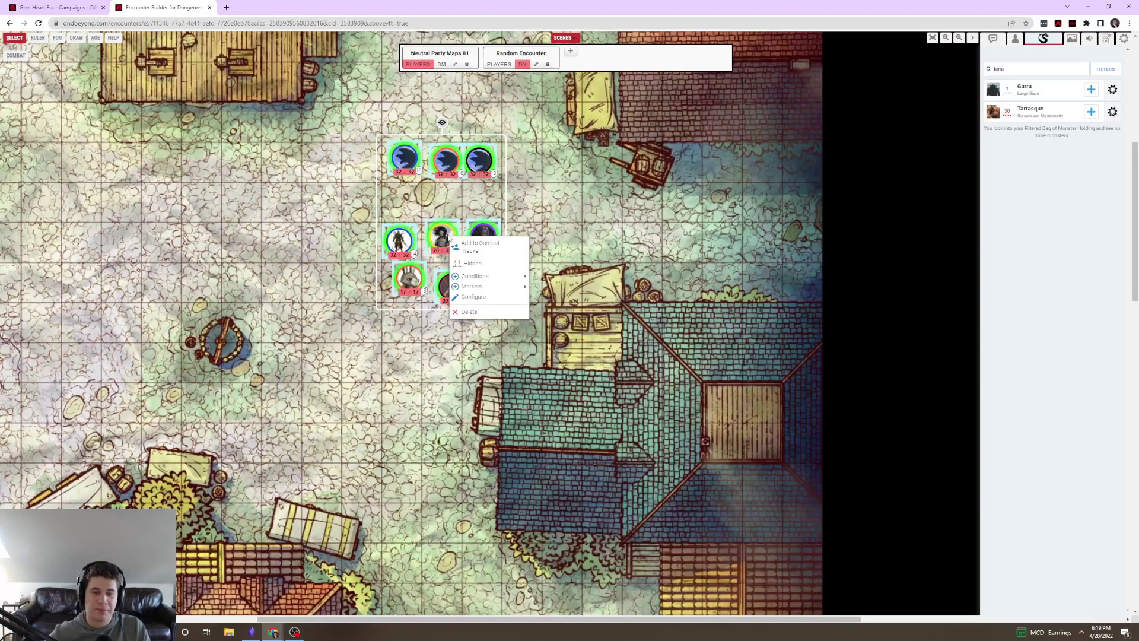
{"action": "left_click", "coordinate": [478, 246]}
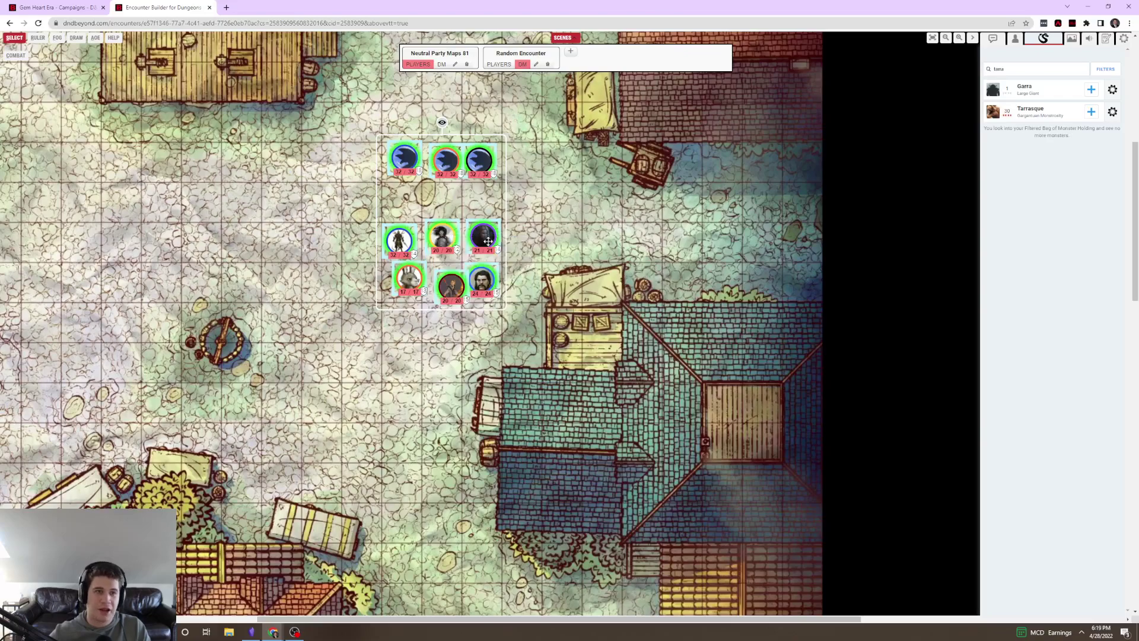
{"action": "left_click", "coordinate": [16, 57]}
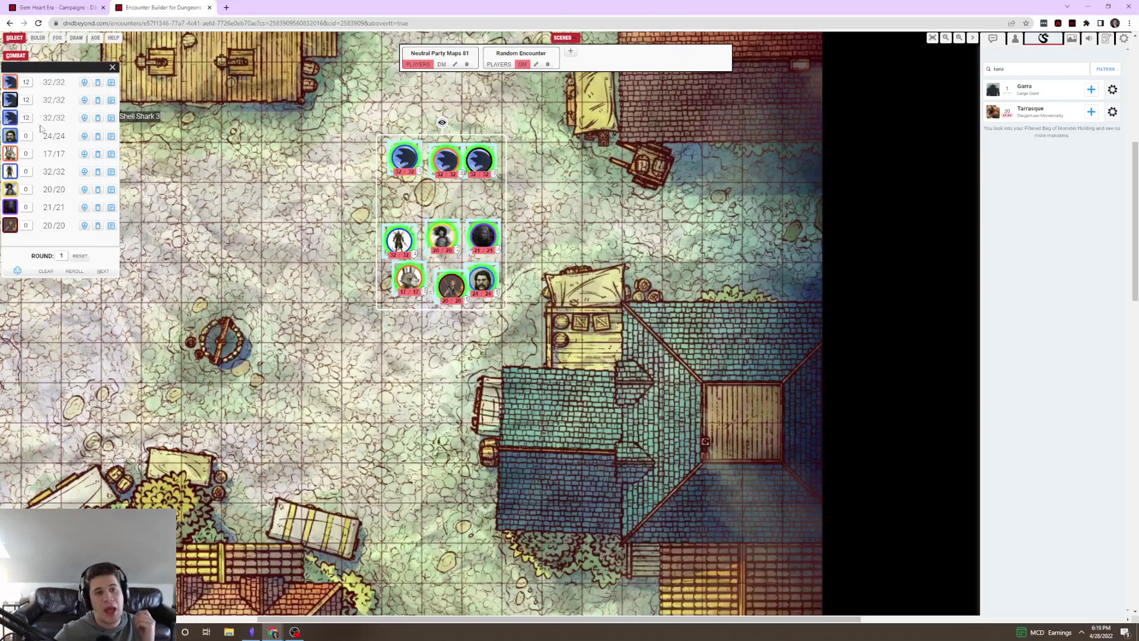
Step: Edit a combatant's initiative, center on a party token, and open the level 3 Changeling Warlock's sheet
{"action": "left_click", "coordinate": [25, 136]}
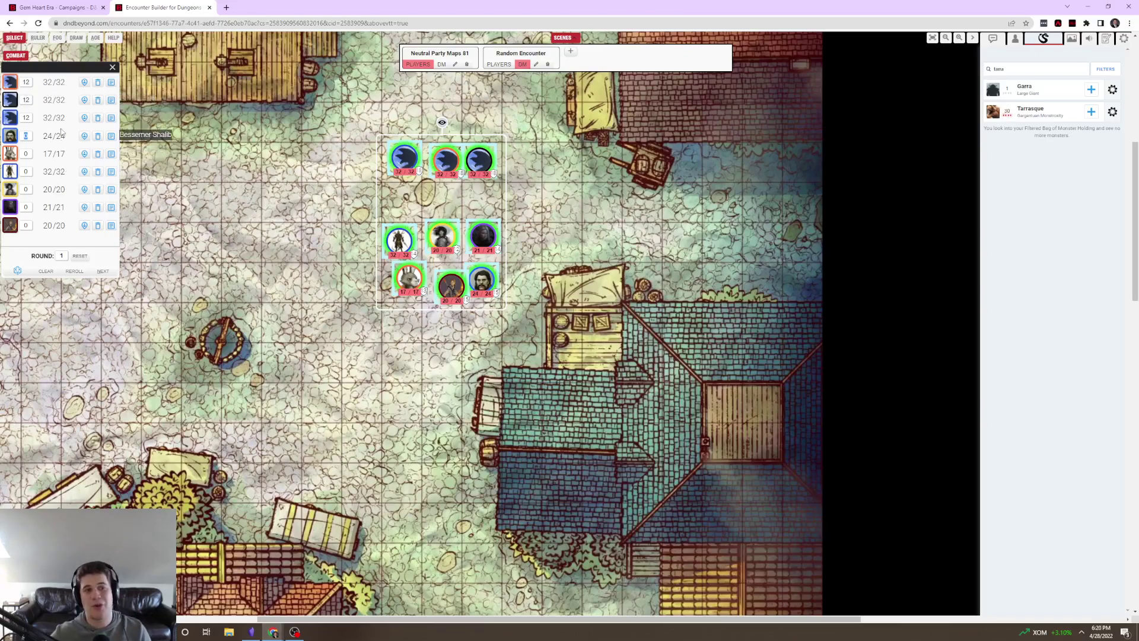
{"action": "left_click", "coordinate": [84, 207]}
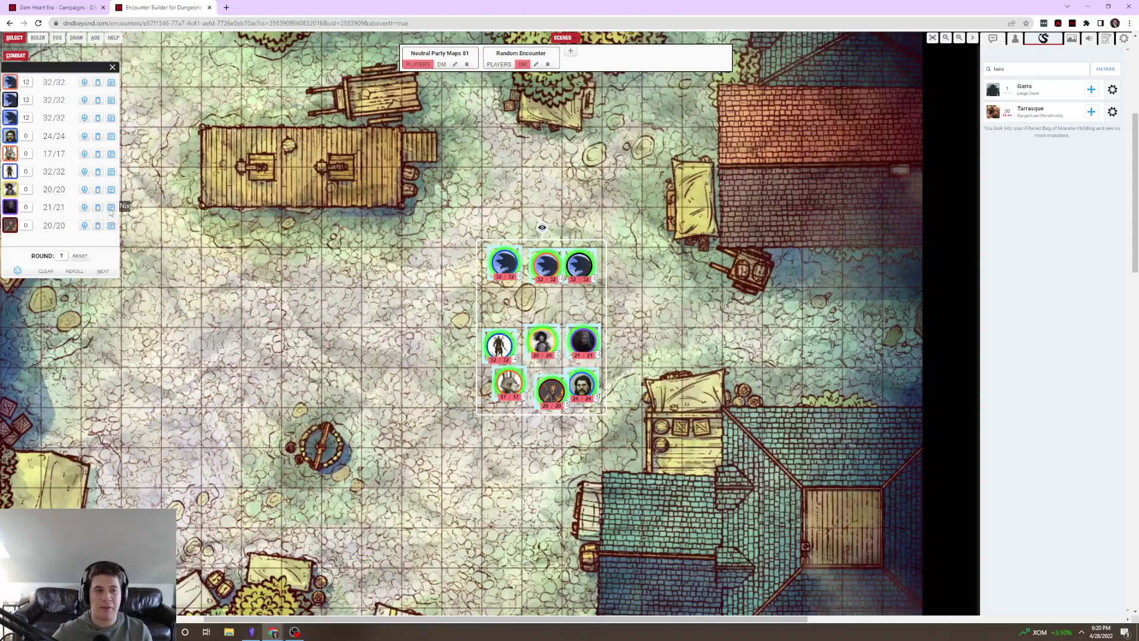
{"action": "left_click", "coordinate": [111, 208]}
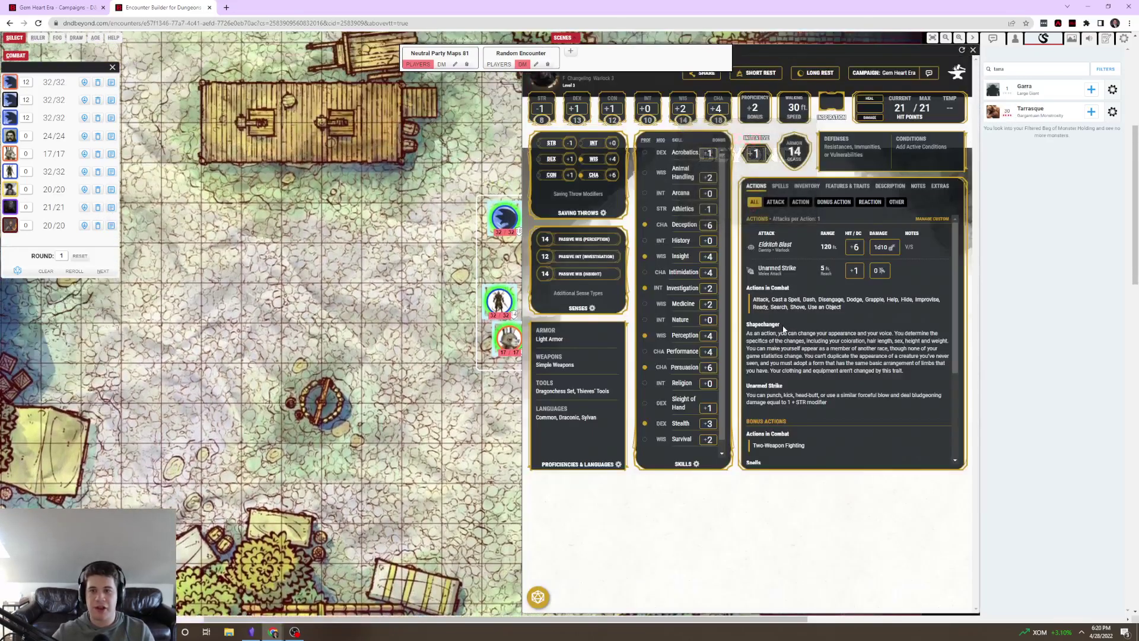
Step: View and close a party member's character sheet from its token menu, then remove the Shell Sharks from combat
{"action": "scroll", "coordinate": [823, 314], "scroll_direction": "up", "scroll_amount": 3}
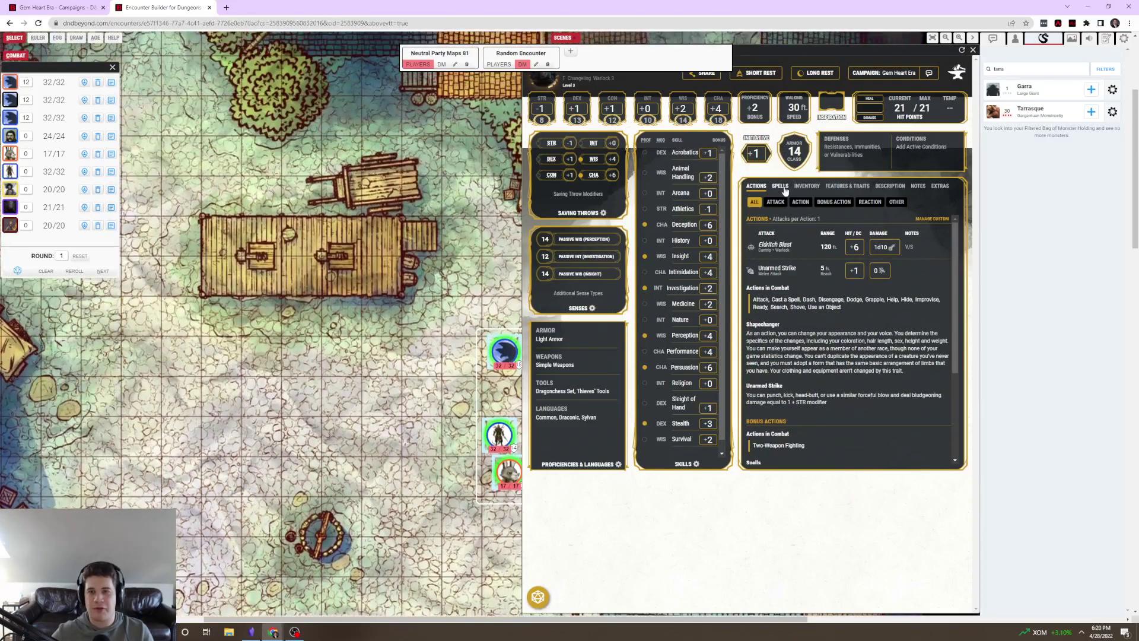
{"action": "left_click", "coordinate": [973, 50]}
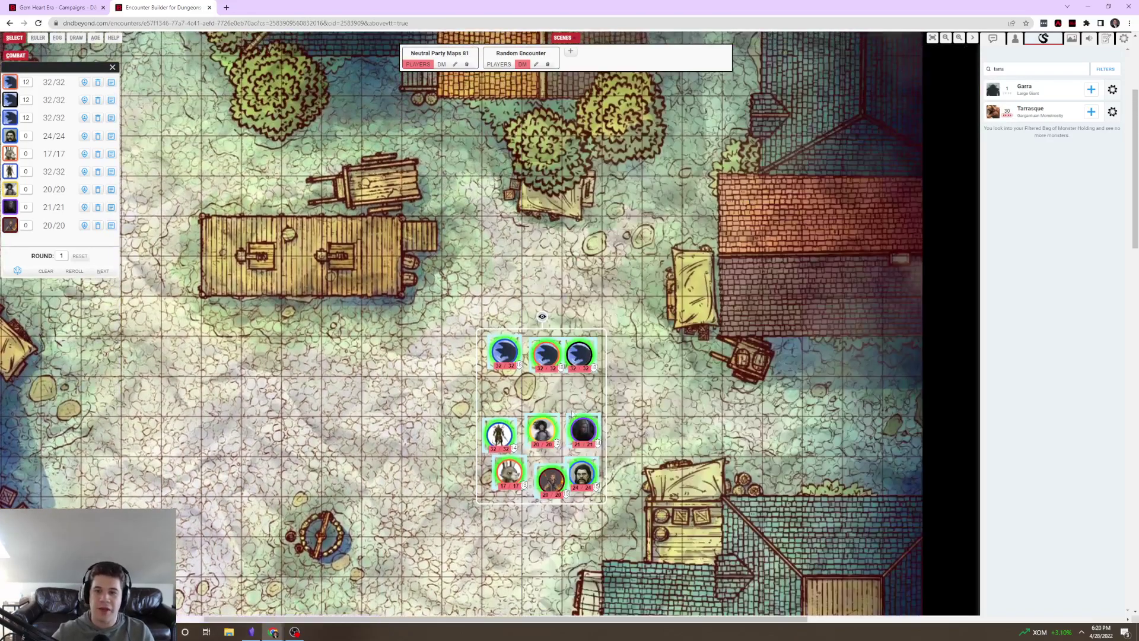
{"action": "right_click", "coordinate": [540, 428]}
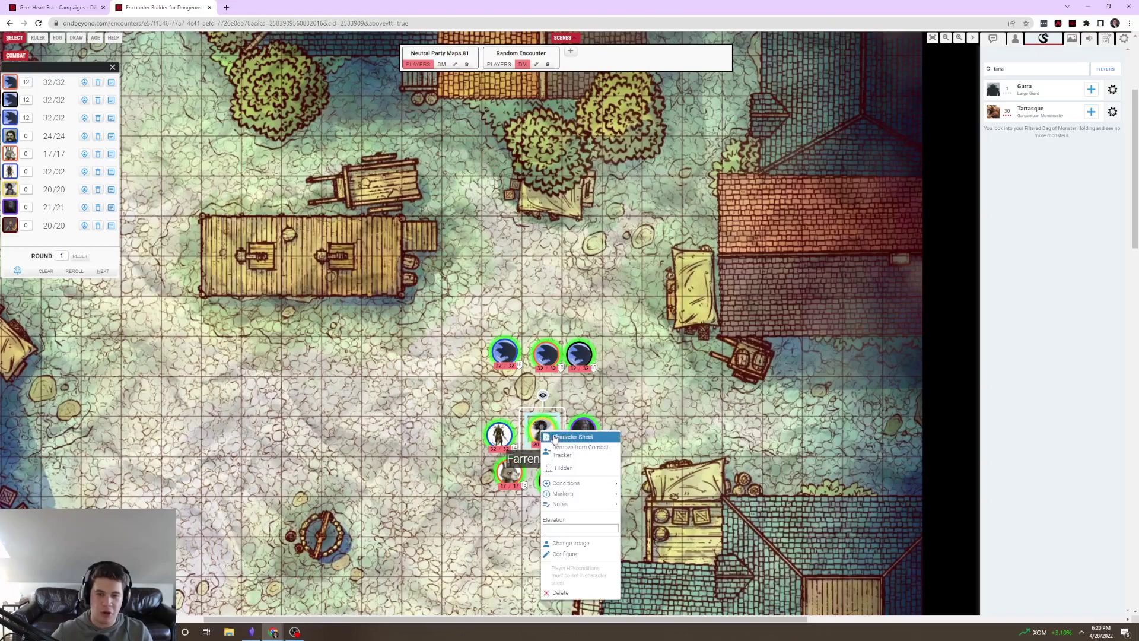
{"action": "left_click", "coordinate": [557, 436]}
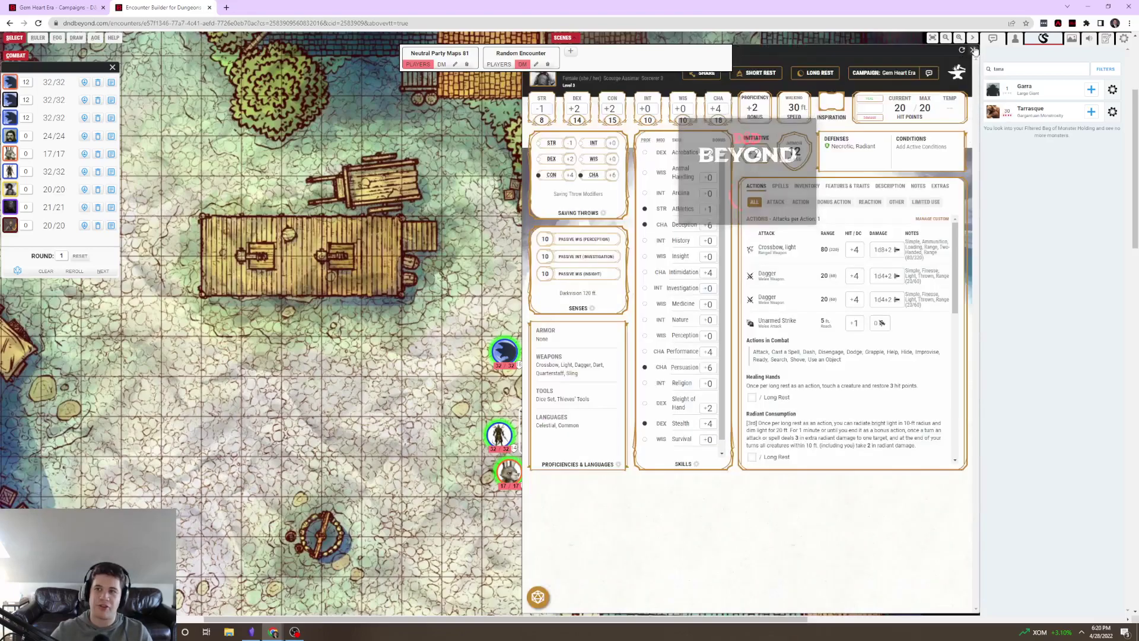
{"action": "left_click", "coordinate": [973, 51]}
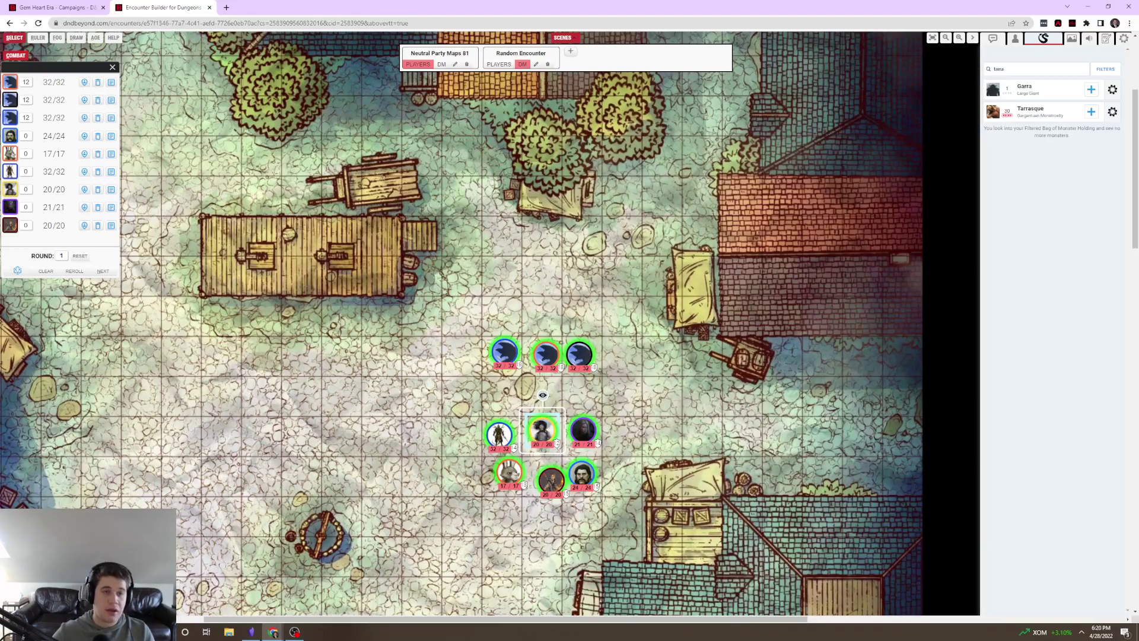
{"action": "left_click", "coordinate": [99, 82]}
{"action": "left_click", "coordinate": [99, 82]}
{"action": "left_click", "coordinate": [99, 82]}
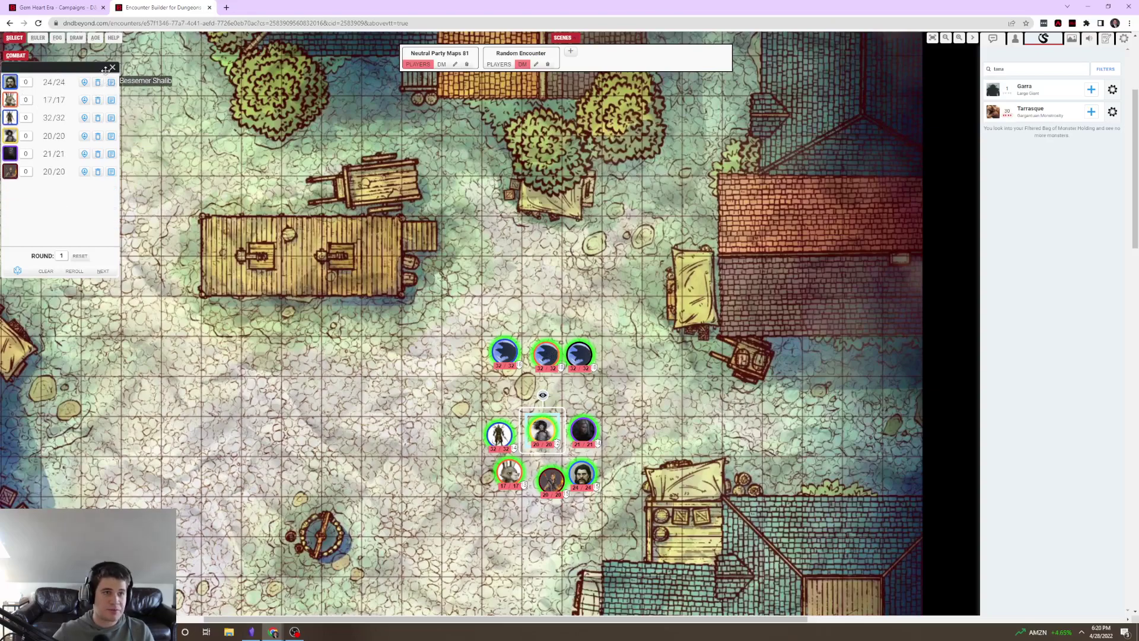
Step: Clear the combat tracker and delete the three shark tokens from the map
{"action": "left_click", "coordinate": [46, 271]}
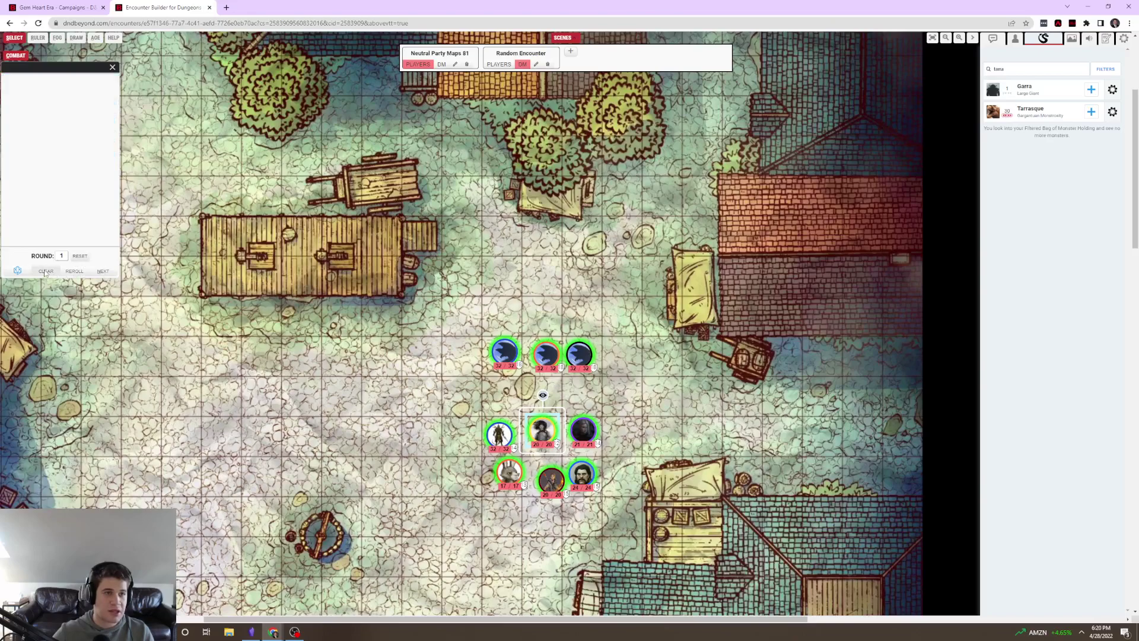
{"action": "left_click", "coordinate": [491, 205]}
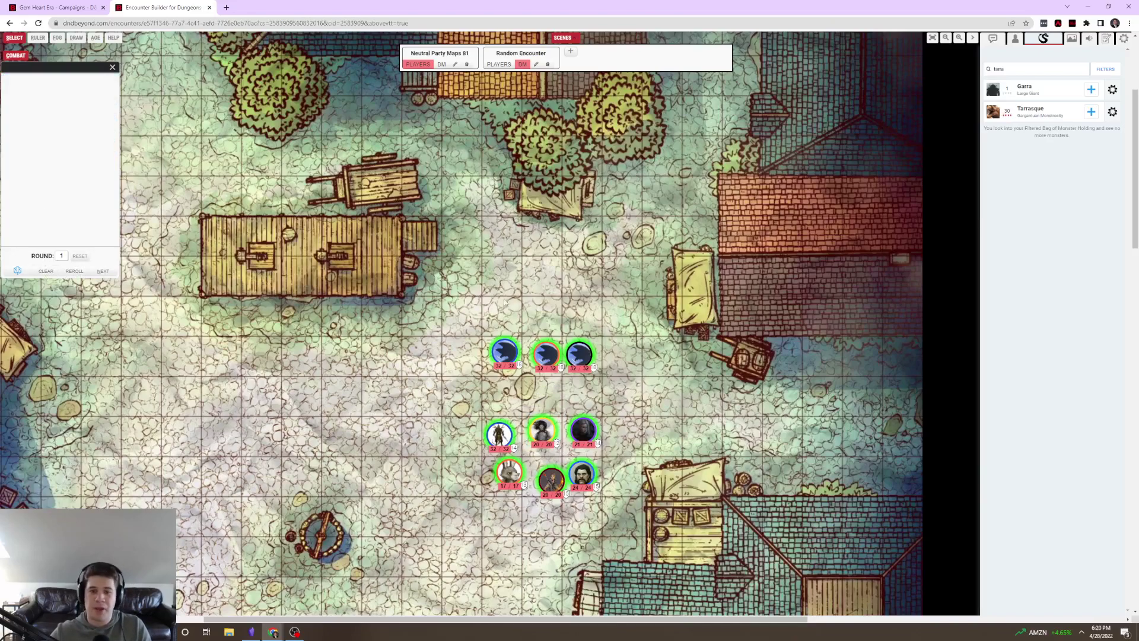
{"action": "left_click_drag", "start_coordinate": [505, 302], "coordinate": [653, 389]}
{"action": "key", "text": "Delete"}
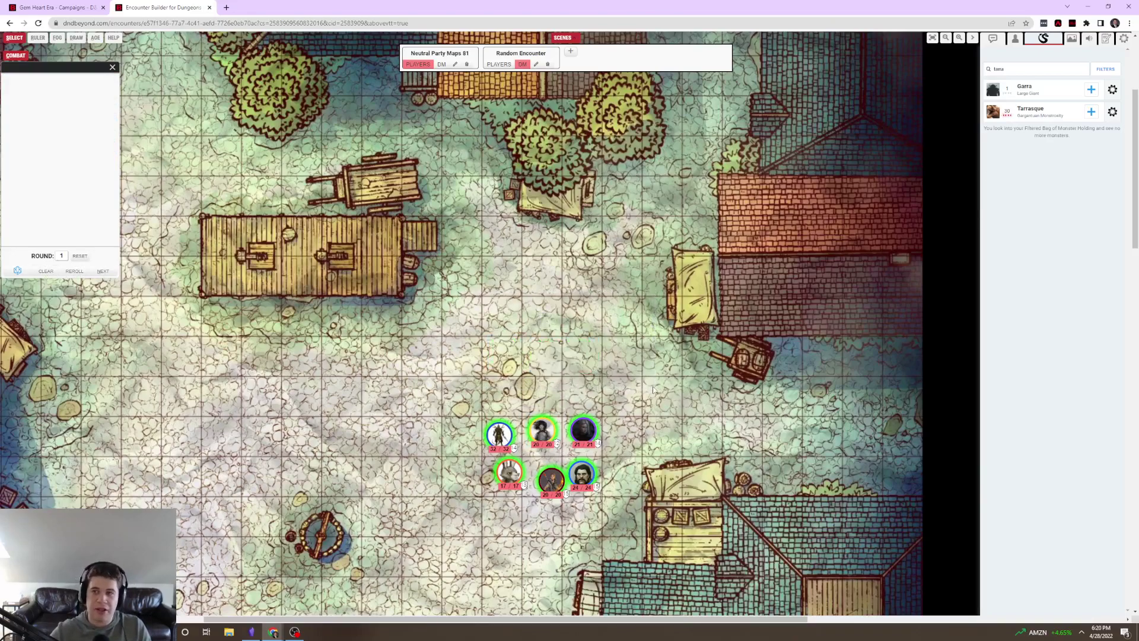
Step: Bring up the sound settings panel via the token library
{"action": "left_click", "coordinate": [1071, 38]}
{"action": "left_click", "coordinate": [1089, 42]}
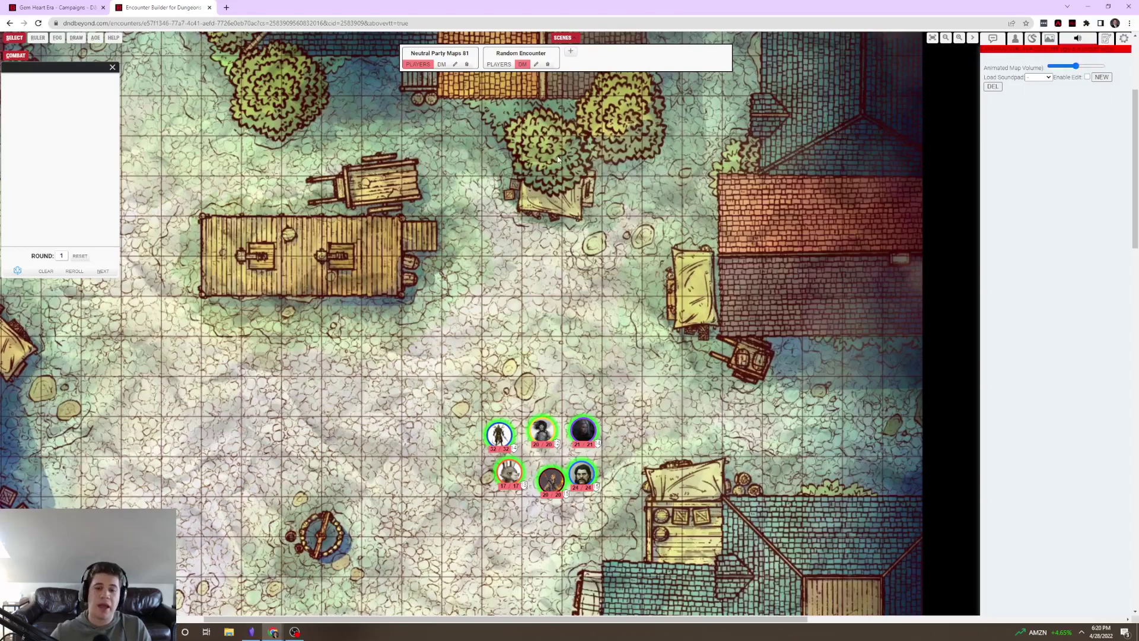
{"action": "scroll", "coordinate": [465, 355], "scroll_direction": "down", "scroll_amount": 3}
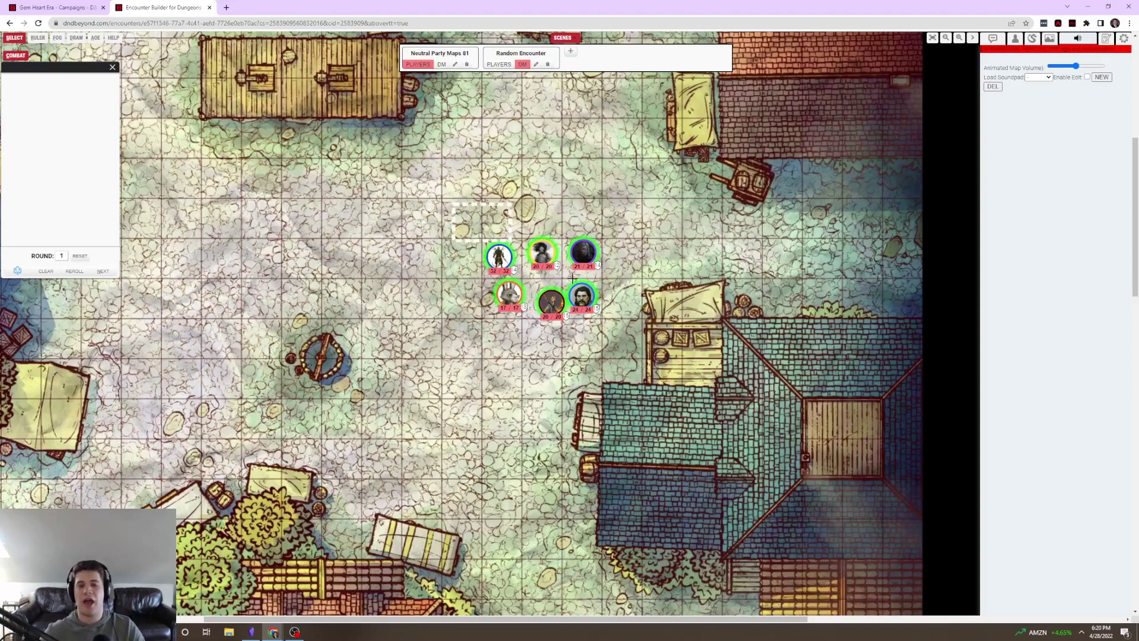
Step: Select all six party tokens and drag them together up and to the left
{"action": "left_click_drag", "start_coordinate": [453, 204], "coordinate": [657, 353]}
{"action": "left_click", "coordinate": [641, 341]}
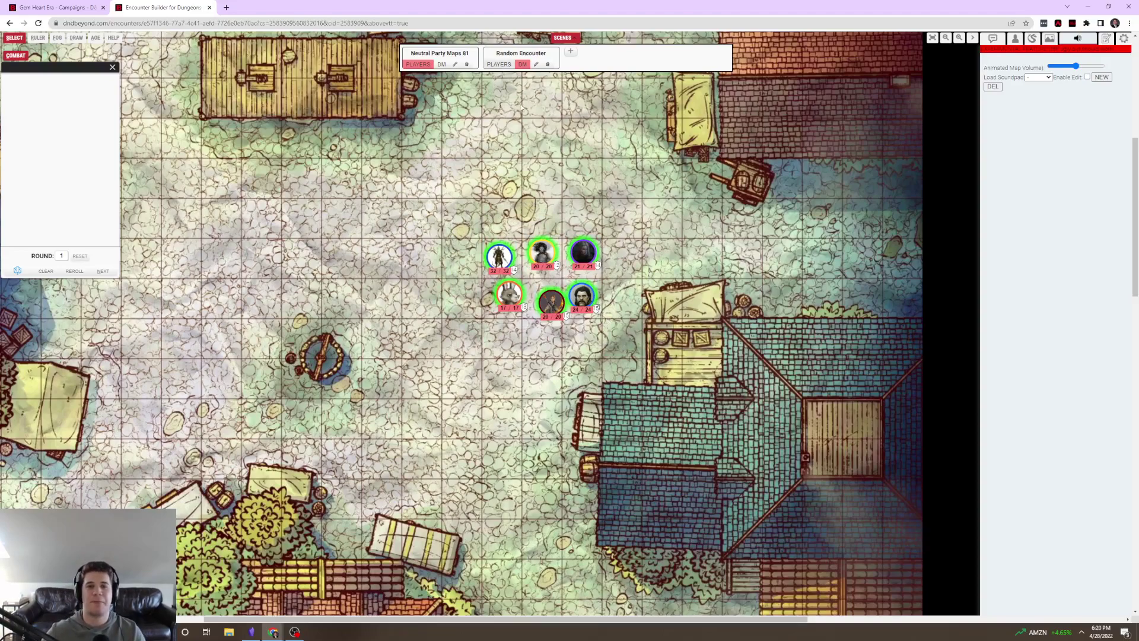
{"action": "left_click_drag", "start_coordinate": [468, 209], "coordinate": [624, 350]}
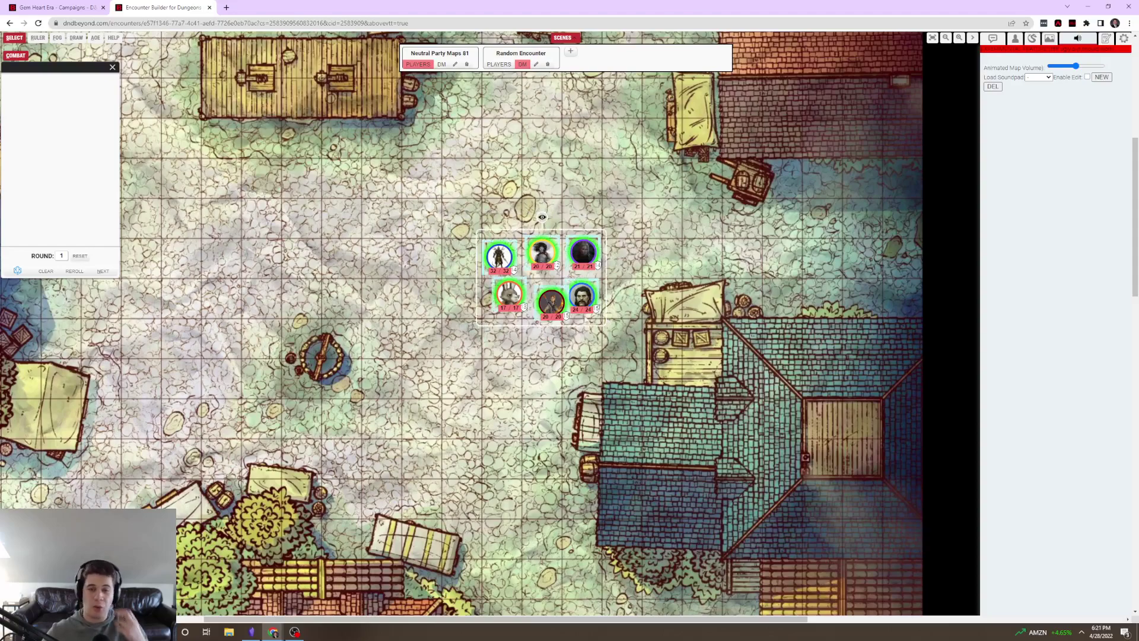
{"action": "left_click_drag", "start_coordinate": [539, 249], "coordinate": [455, 202]}
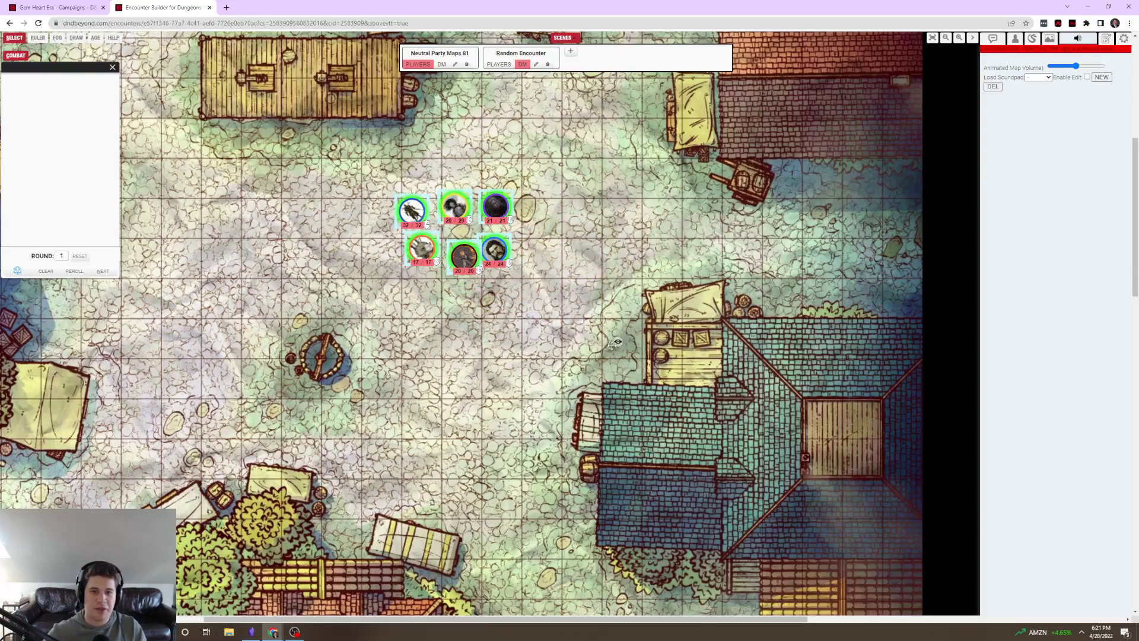
Step: Add a new scene and import the animated YouTube map 'Temple Ruins, Night' into it
{"action": "left_click", "coordinate": [520, 66]}
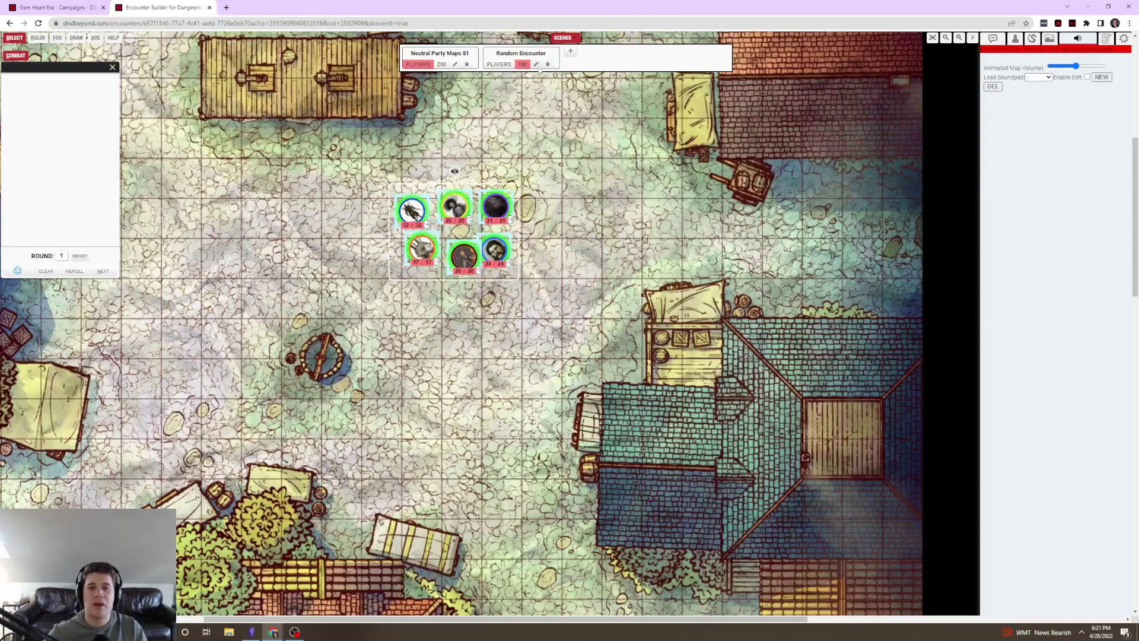
{"action": "left_click", "coordinate": [571, 52]}
{"action": "left_click", "coordinate": [616, 65]}
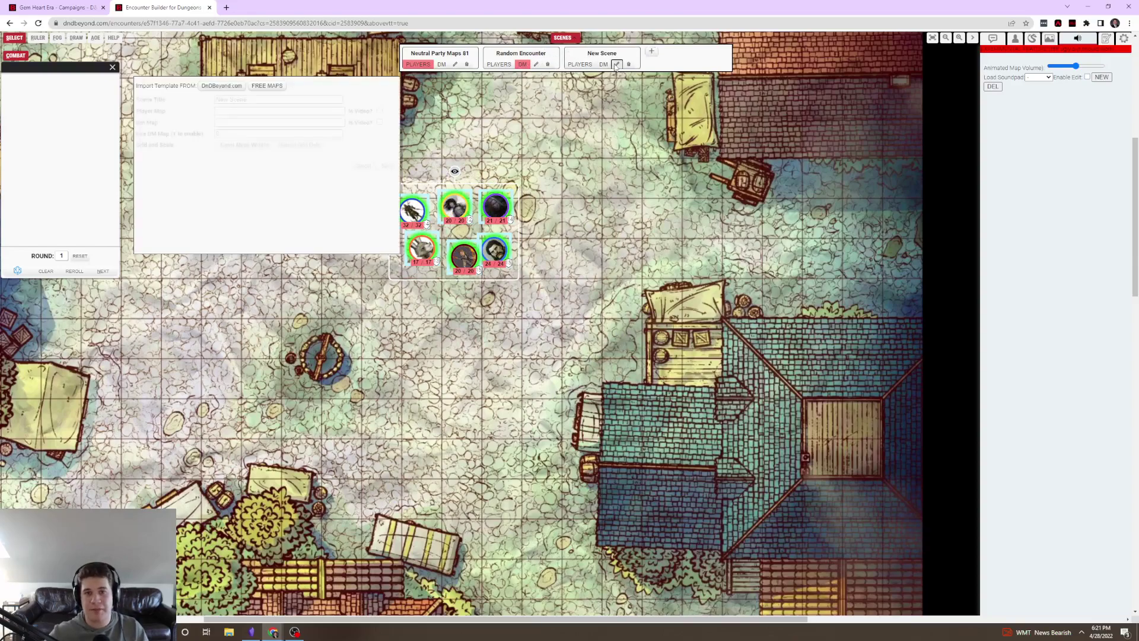
{"action": "left_click", "coordinate": [267, 84]}
{"action": "left_click", "coordinate": [253, 61]}
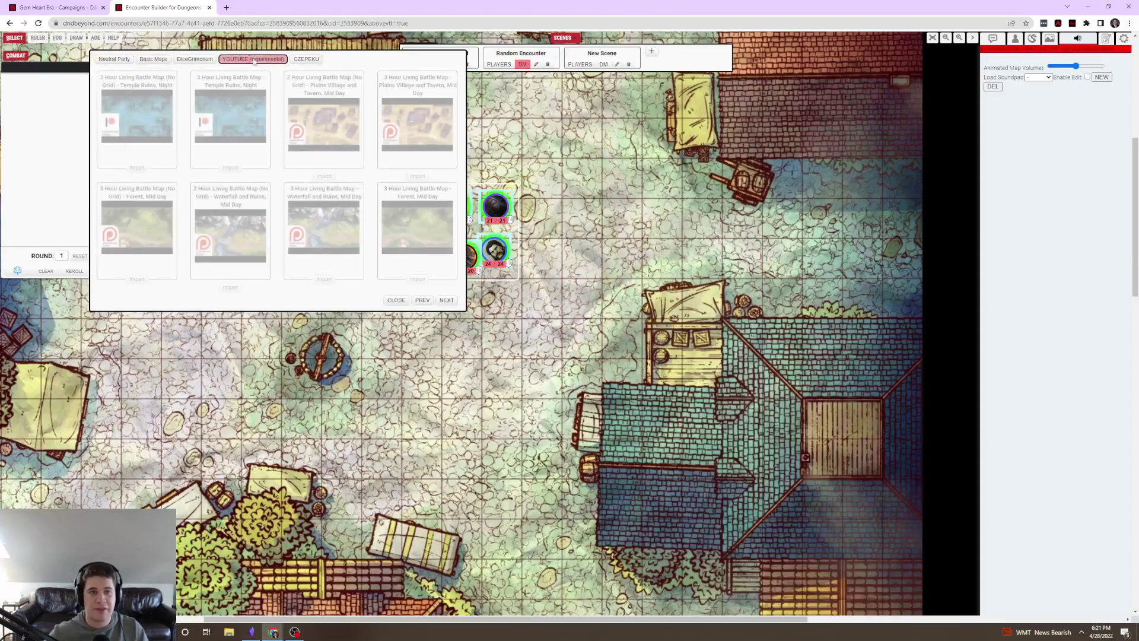
{"action": "left_click", "coordinate": [231, 168]}
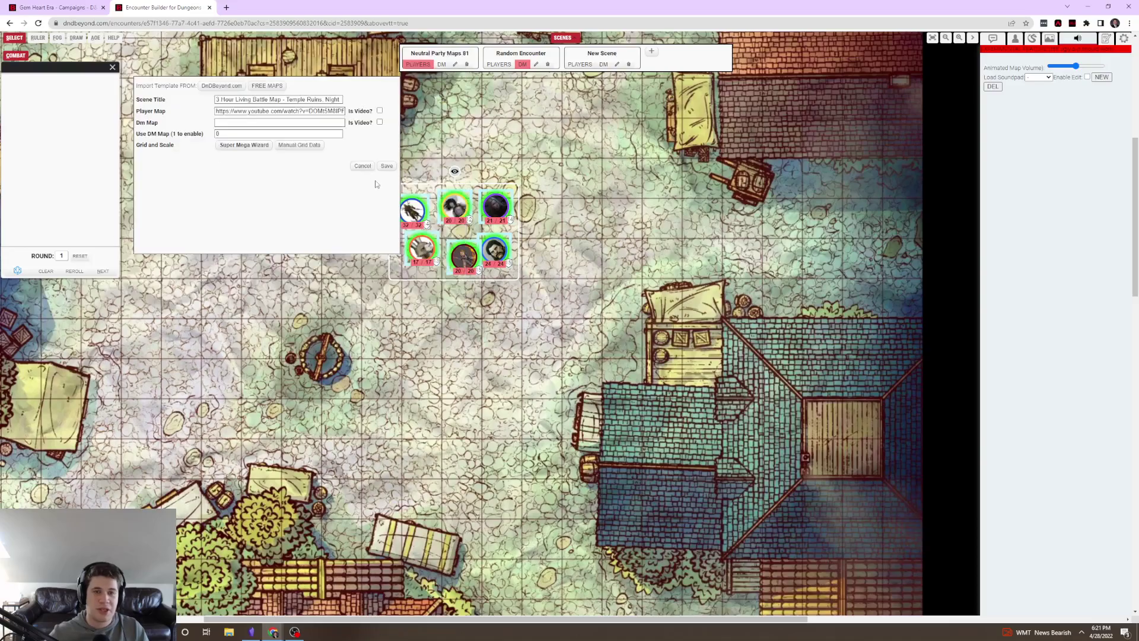
{"action": "left_click", "coordinate": [361, 167]}
Step: Load the new Temple Ruins scene as the DM's current map
{"action": "scroll", "coordinate": [788, 93], "scroll_direction": "down", "scroll_amount": 4}
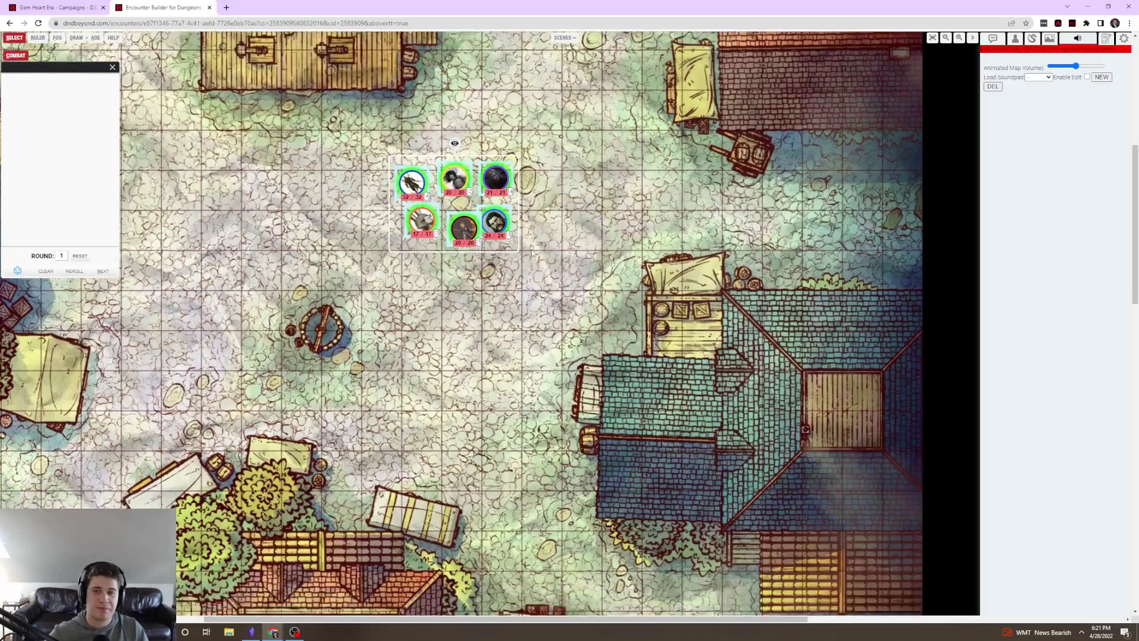
{"action": "left_click", "coordinate": [564, 38]}
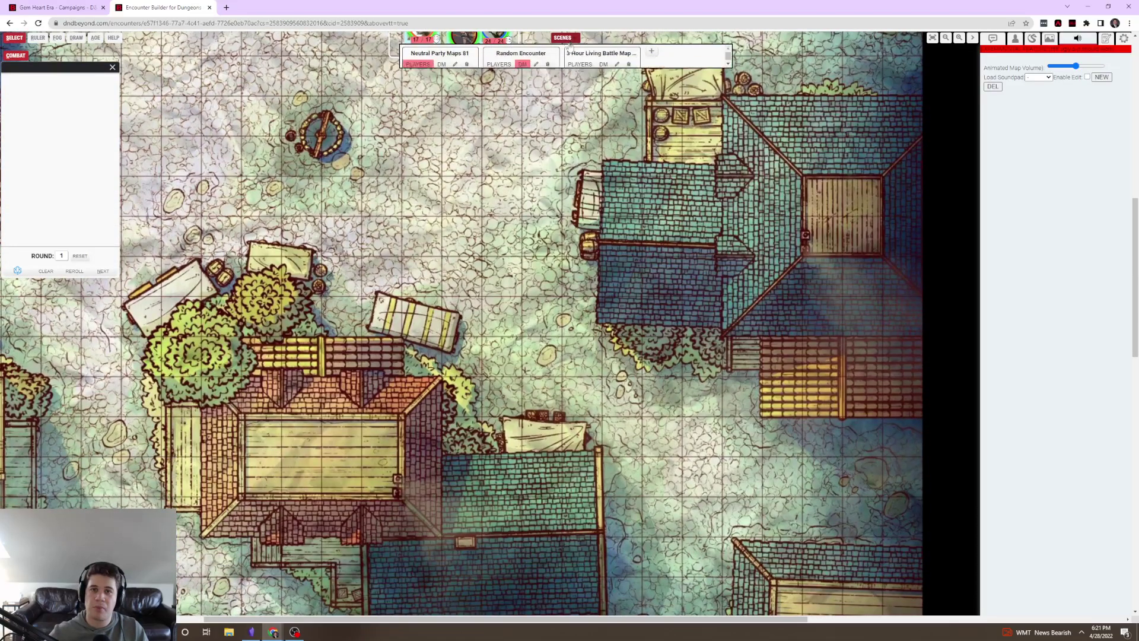
{"action": "left_click", "coordinate": [603, 64]}
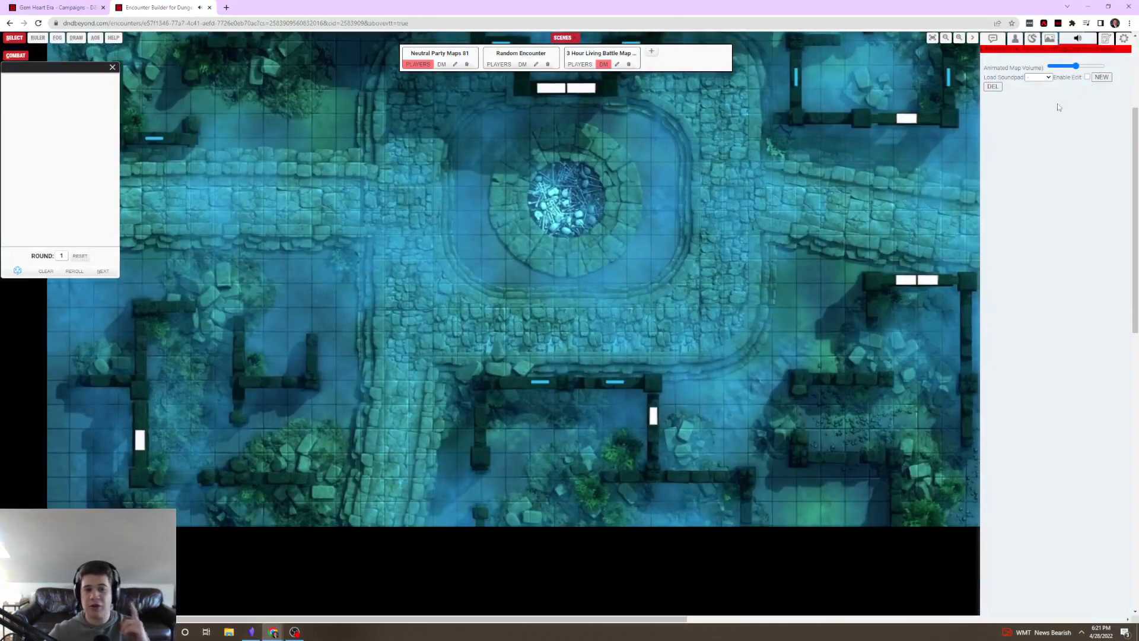
Step: Zoom out until the whole Temple Ruins map fits in view
{"action": "scroll", "coordinate": [602, 227], "scroll_direction": "down", "scroll_amount": 3}
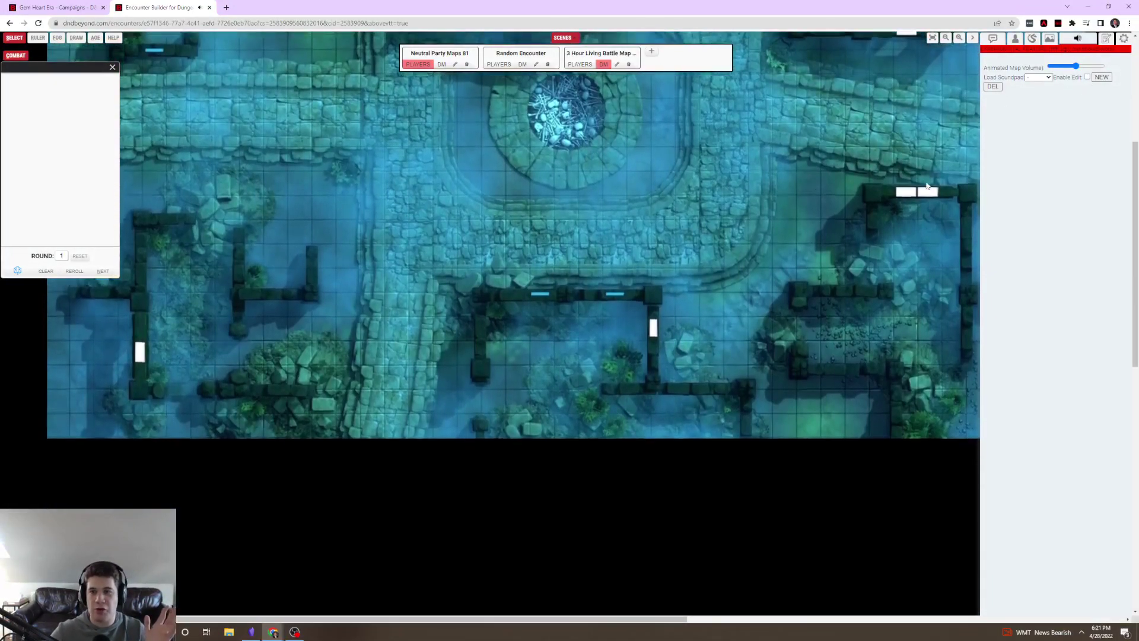
{"action": "left_click", "coordinate": [958, 37]}
{"action": "left_click", "coordinate": [947, 39]}
{"action": "left_click", "coordinate": [947, 38]}
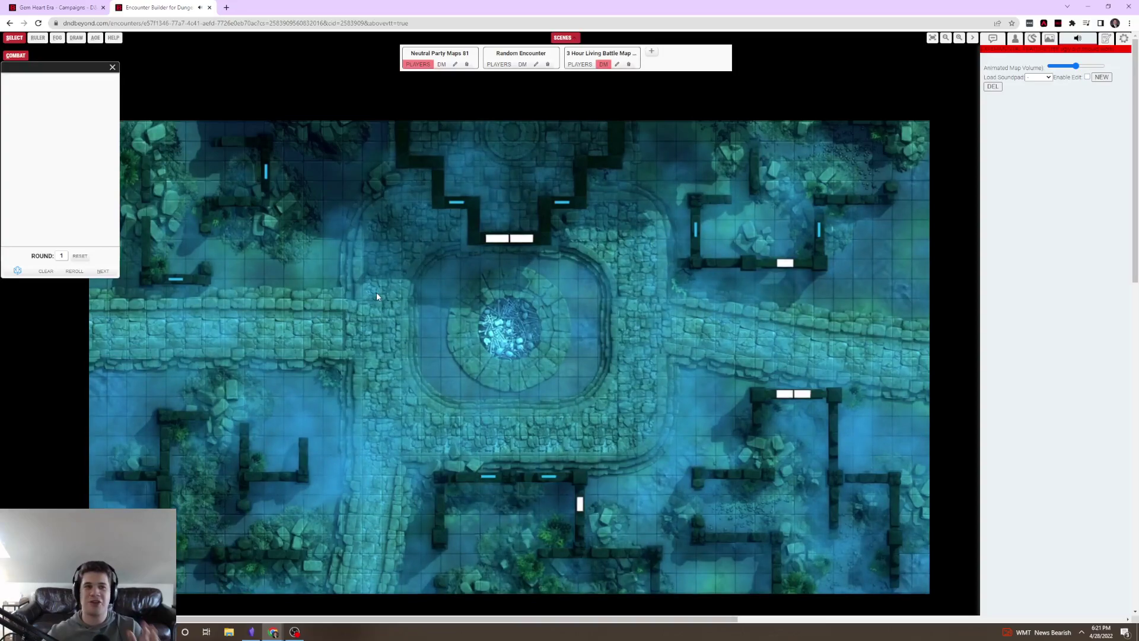
Step: Pick the CIRCLE fog-reveal shape, then bring up the AOE marker options
{"action": "left_click", "coordinate": [57, 38]}
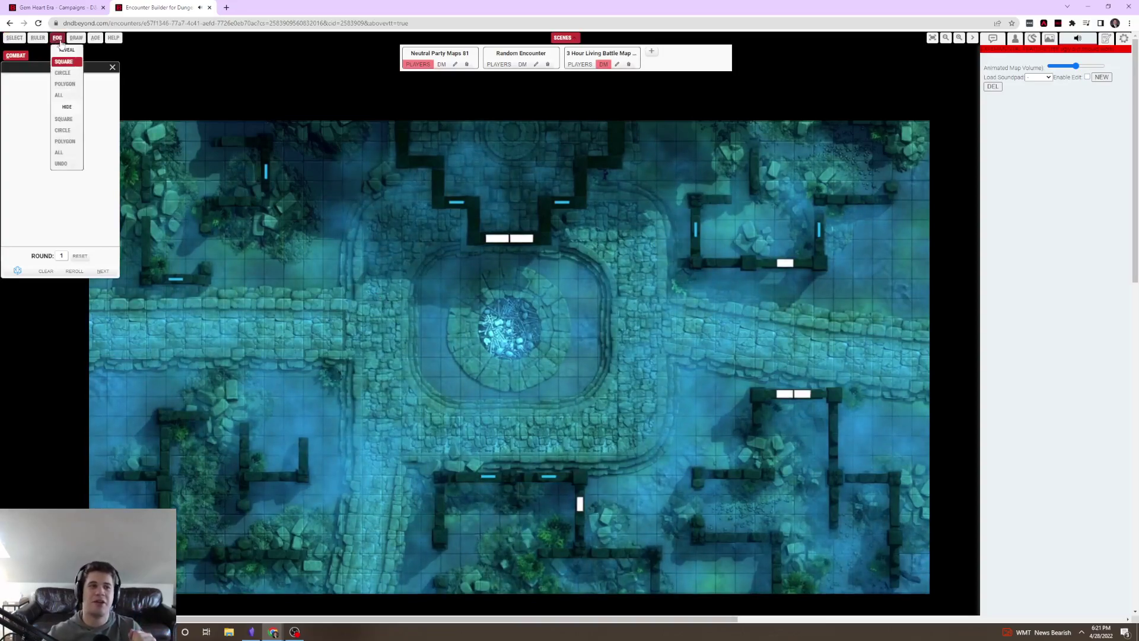
{"action": "left_click", "coordinate": [76, 73]}
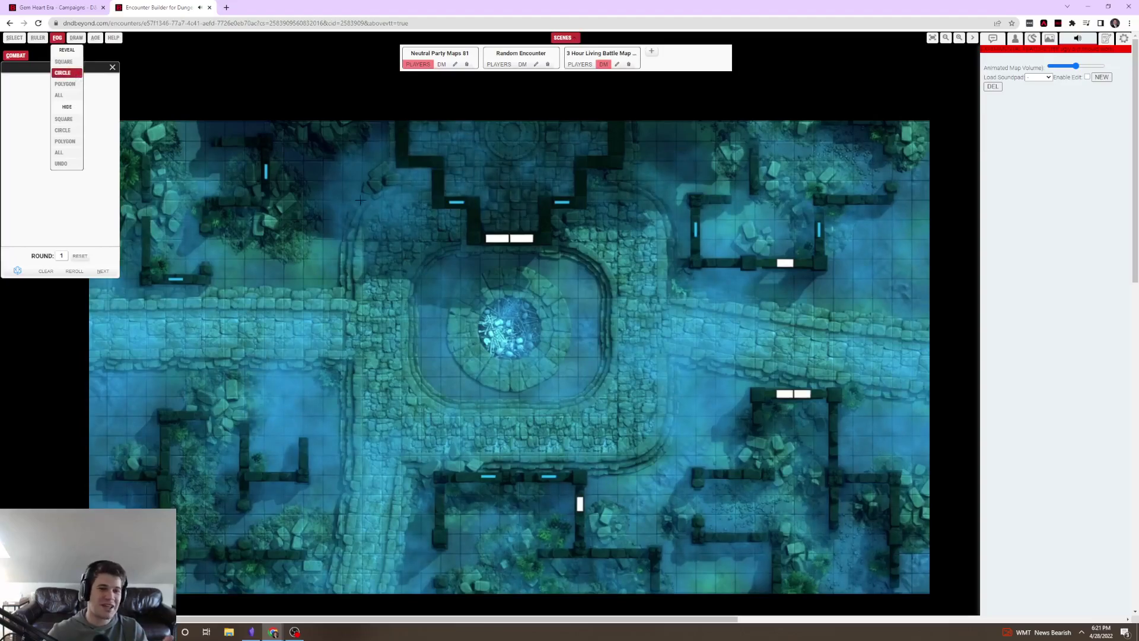
{"action": "left_click", "coordinate": [58, 38]}
{"action": "left_click", "coordinate": [95, 38]}
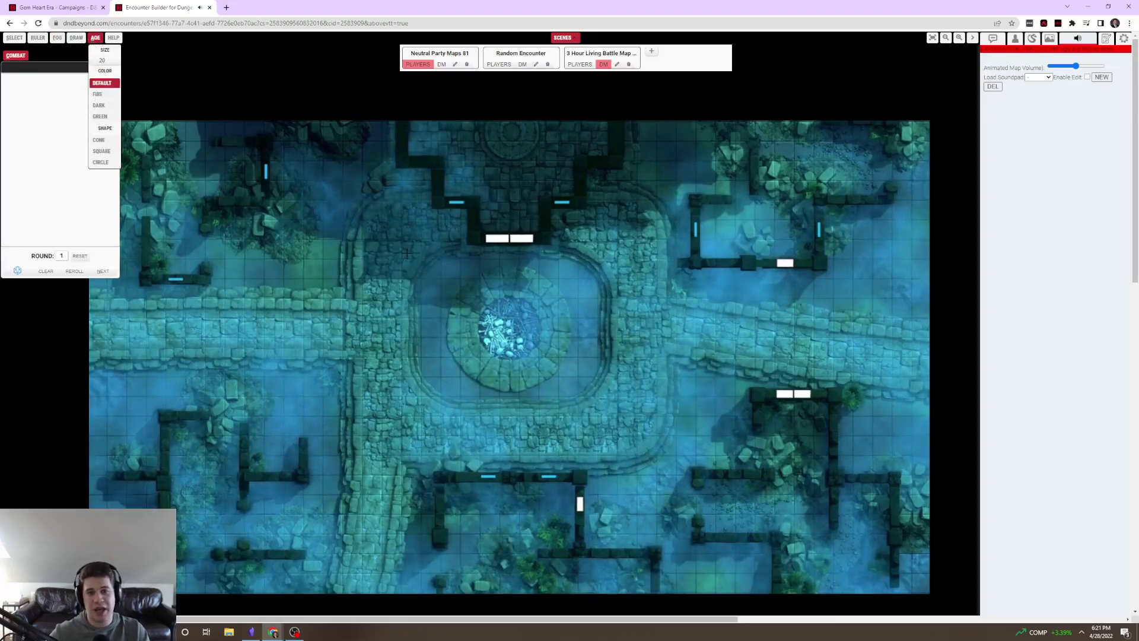
Step: Place a DEFAULT-colour CIRCLE AOE marker and drag it onto the central well
{"action": "left_click", "coordinate": [97, 94]}
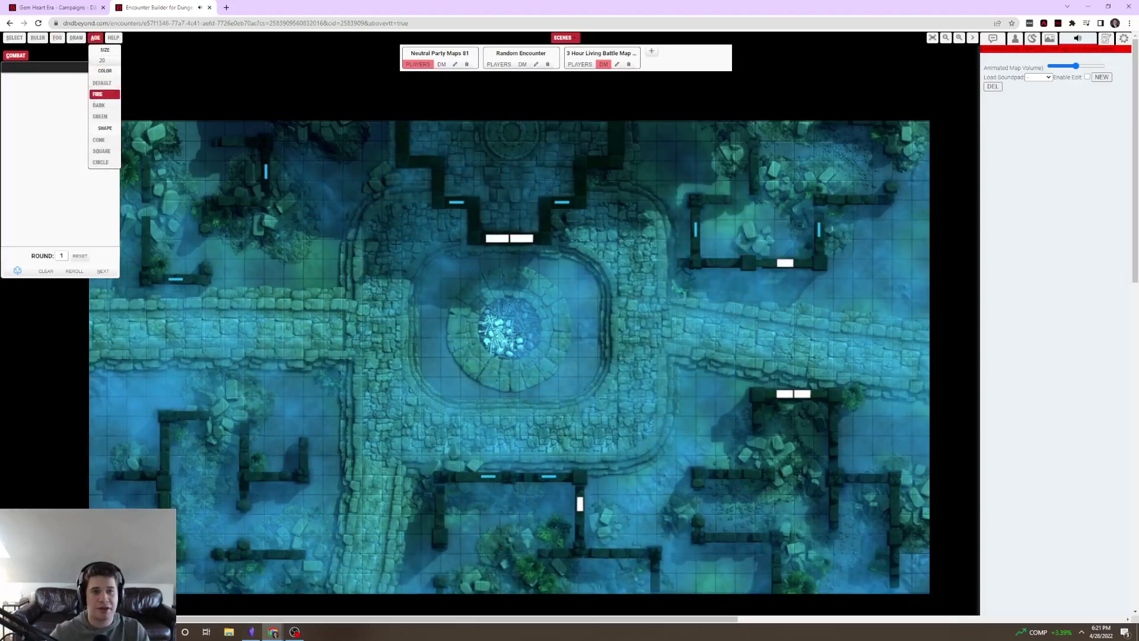
{"action": "left_click", "coordinate": [102, 83]}
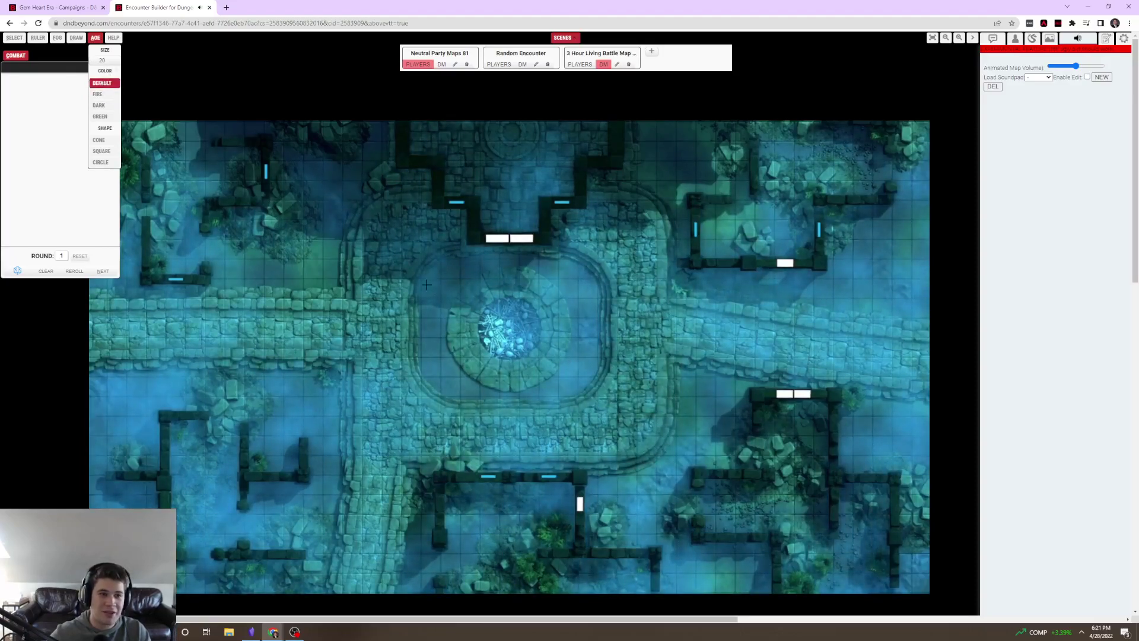
{"action": "left_click", "coordinate": [101, 151]}
{"action": "left_click_drag", "start_coordinate": [305, 250], "coordinate": [412, 338]}
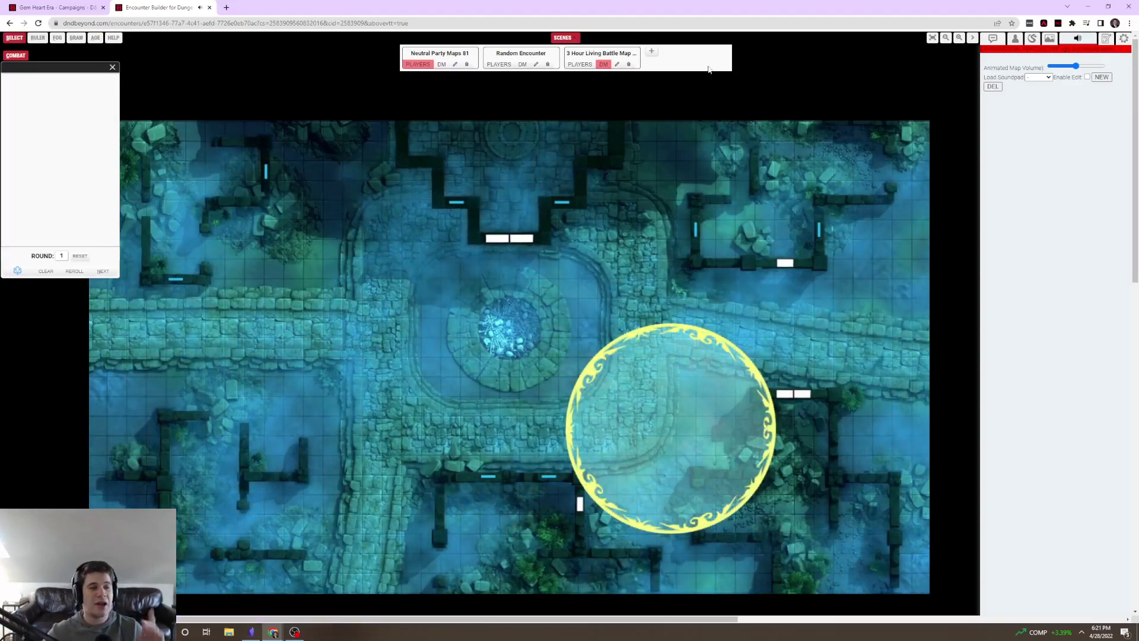
{"action": "left_click_drag", "start_coordinate": [656, 429], "coordinate": [488, 322]}
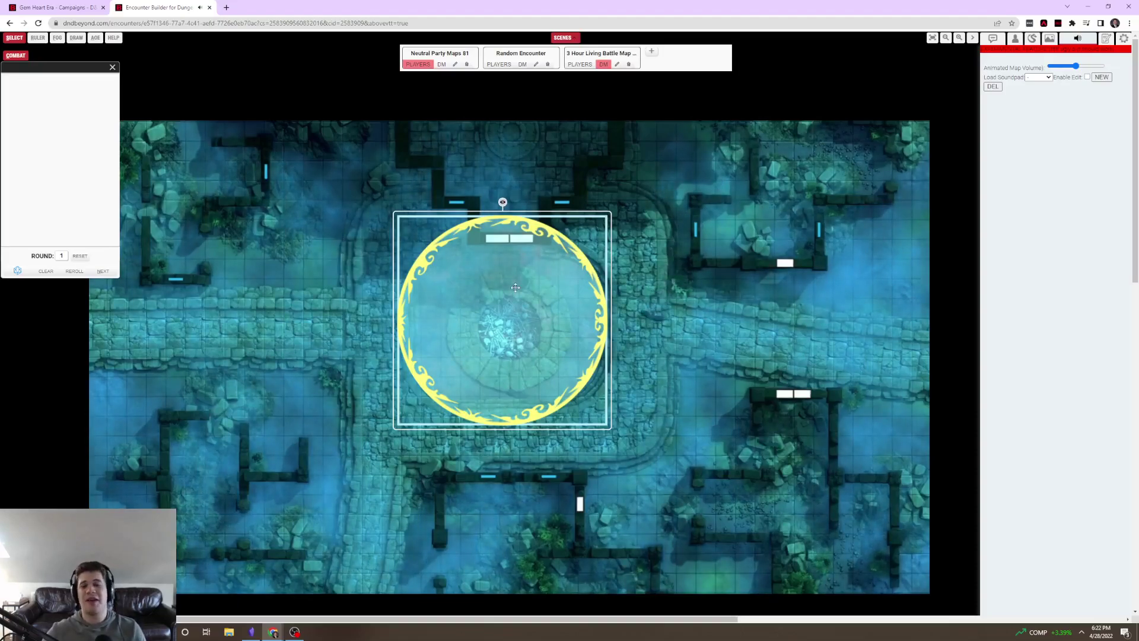
{"action": "mouse_move", "coordinate": [549, 288]}
{"action": "left_mouse_down"}
{"action": "mouse_move", "coordinate": [567, 288]}
{"action": "mouse_move", "coordinate": [558, 291]}
{"action": "left_mouse_up"}
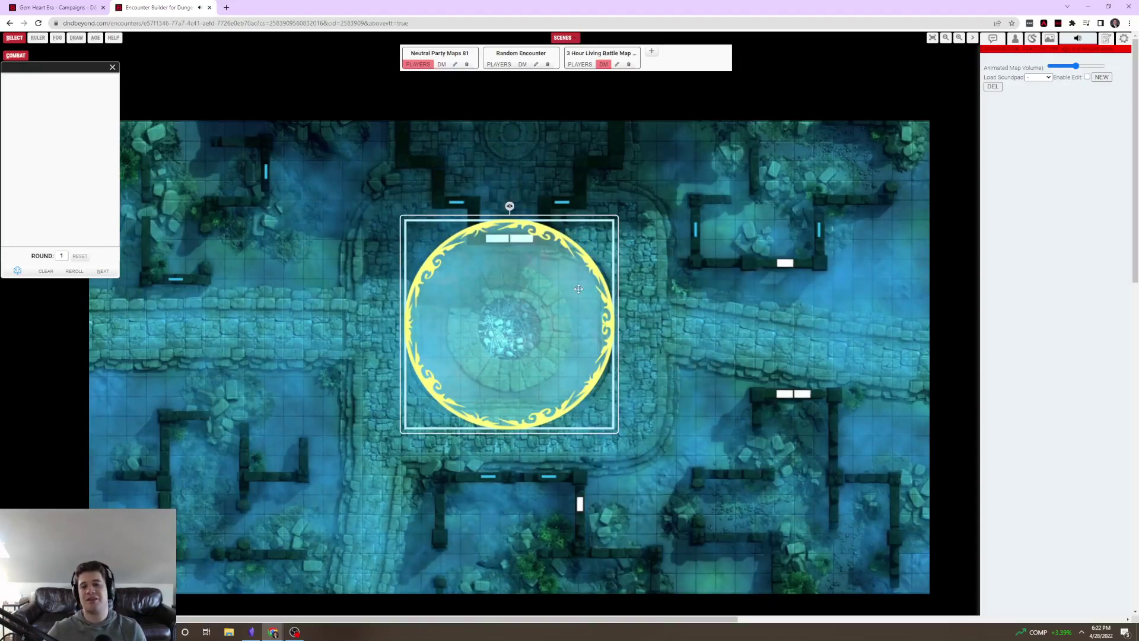